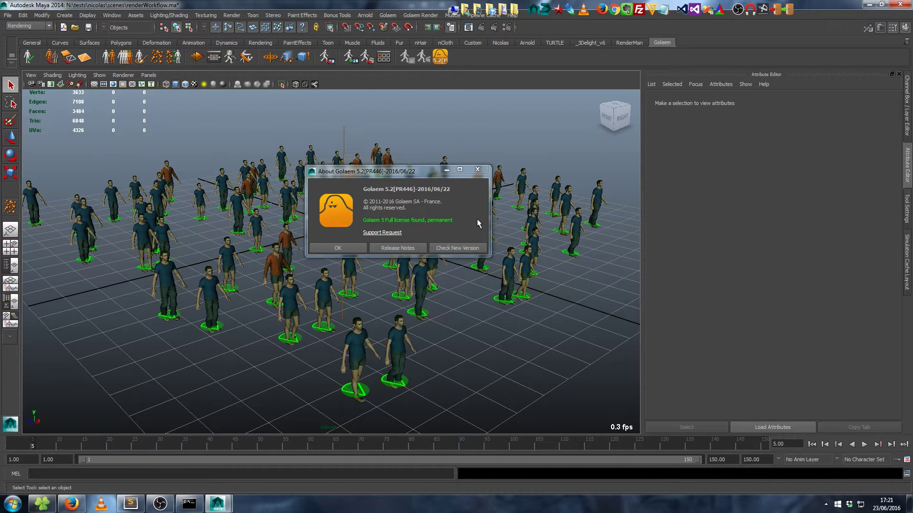
- Close the About Golaem window, play the crowd simulation from frame 1 and stop it partway
click(350, 249)
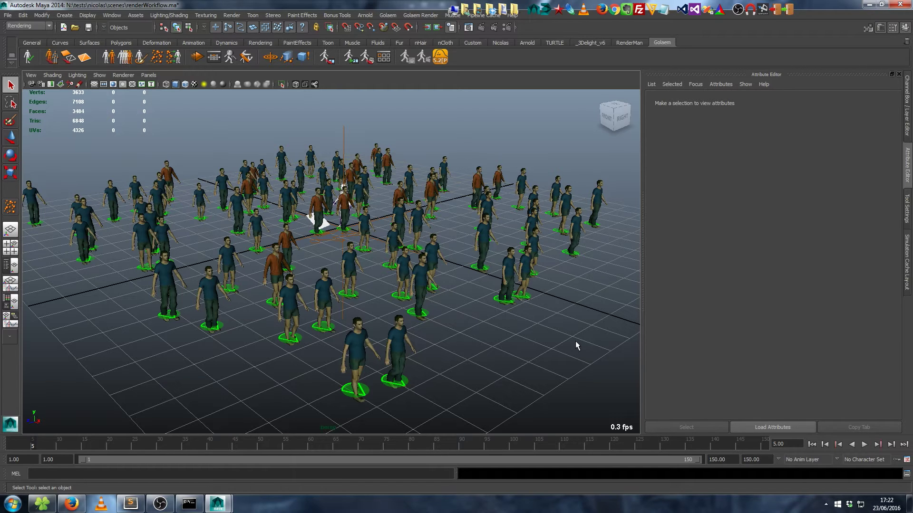
click(811, 444)
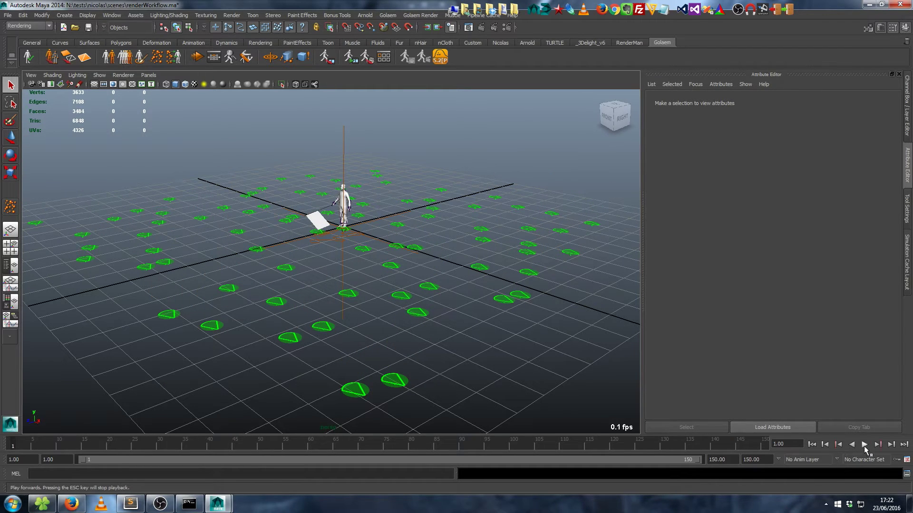
click(864, 445)
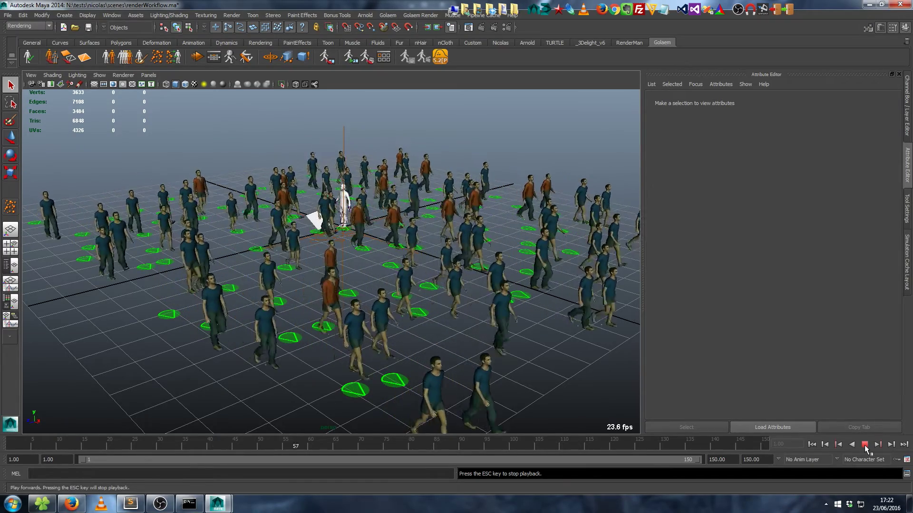
click(864, 444)
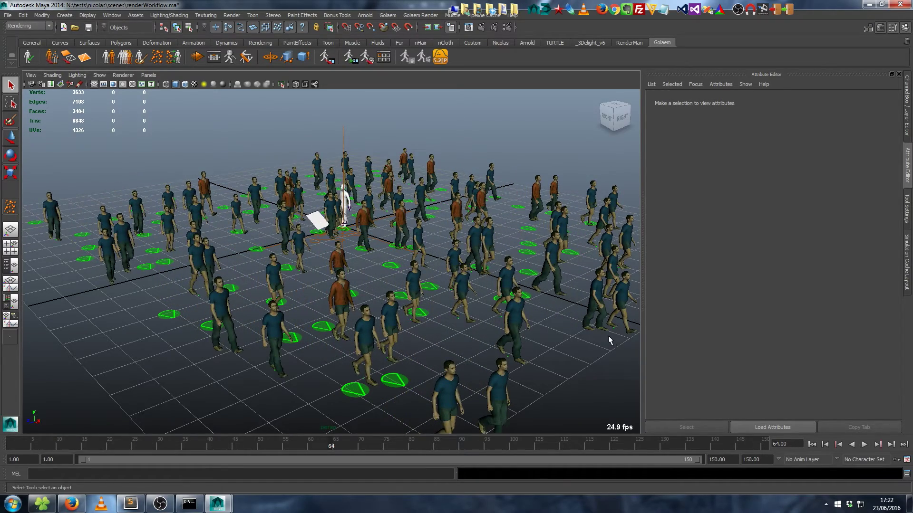
- Inspect one crowd entity's visual feedback and the motion graph in the Behavior Editor, putting both windows away when finished
click(279, 347)
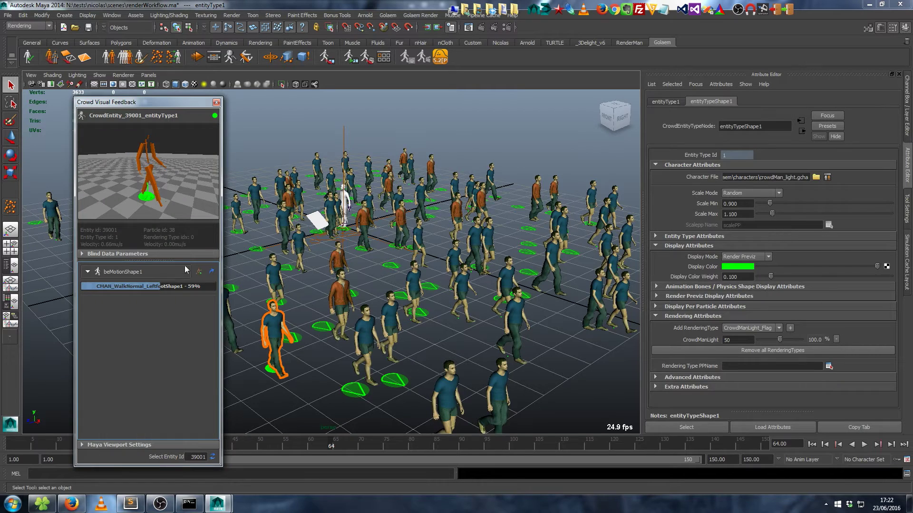
click(213, 57)
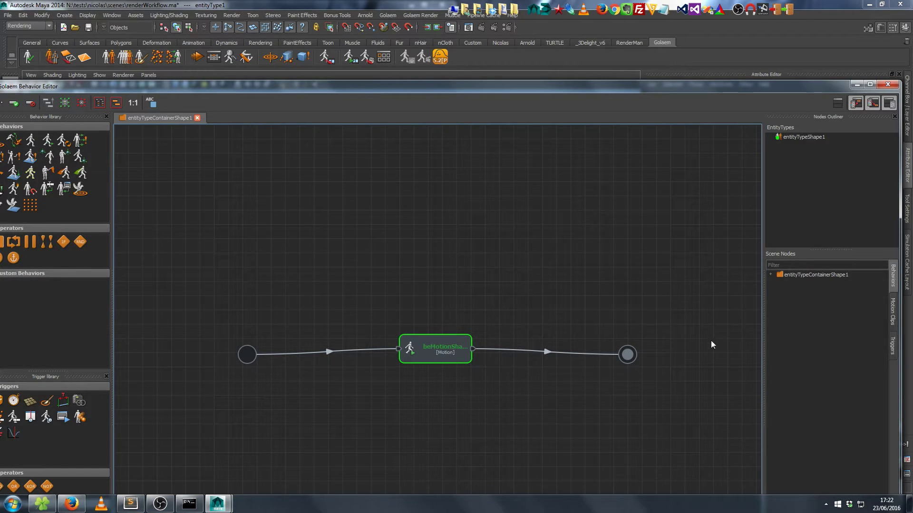
click(857, 84)
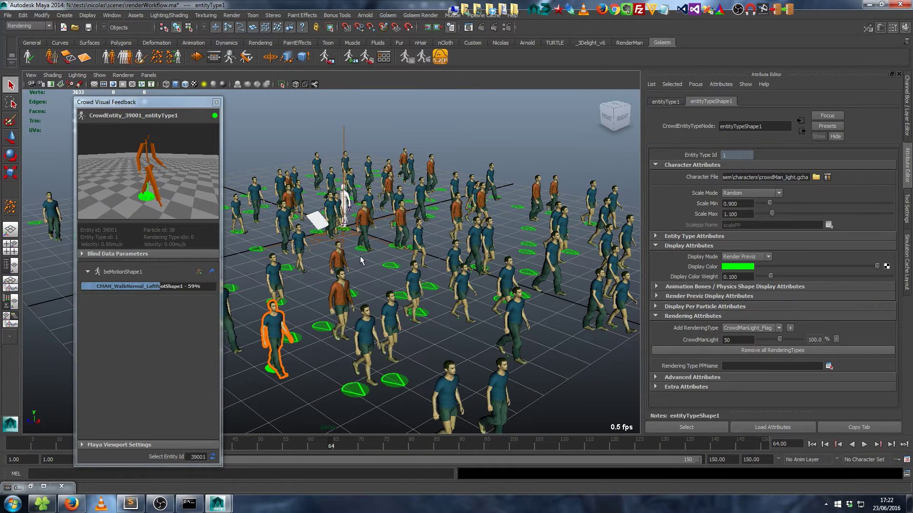
click(217, 103)
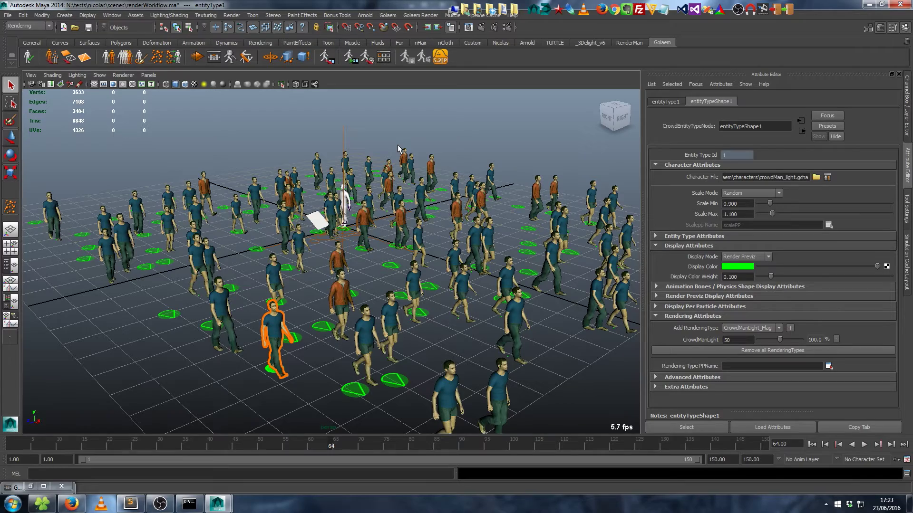
- Replay the crowd simulation from the first frame and stop it around frame 49
mouse_move(497, 303)
alt+mouse_down()
mouse_move(480, 301)
mouse_move(502, 299)
alt+mouse_up()
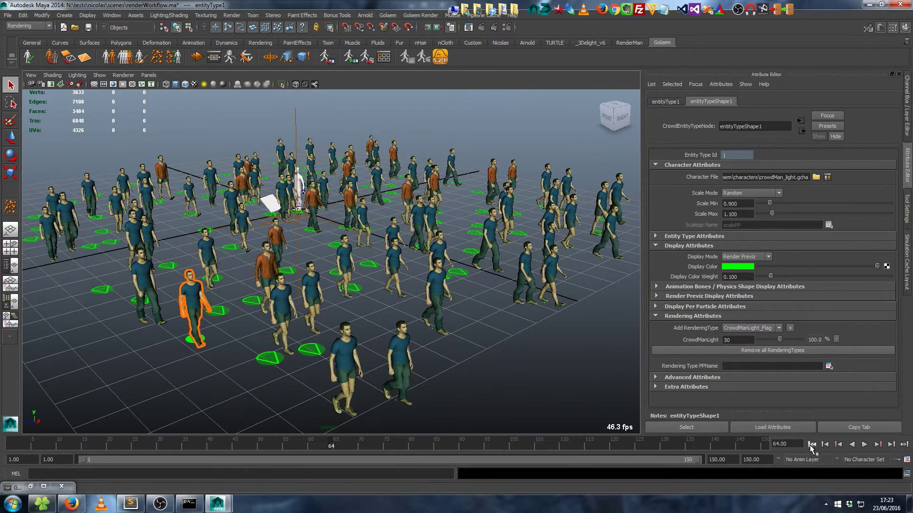
click(811, 444)
click(863, 444)
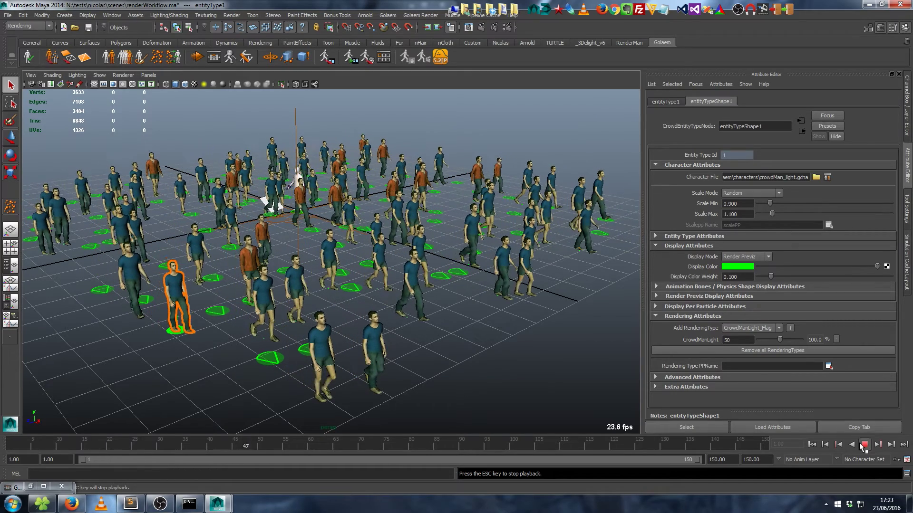
click(862, 444)
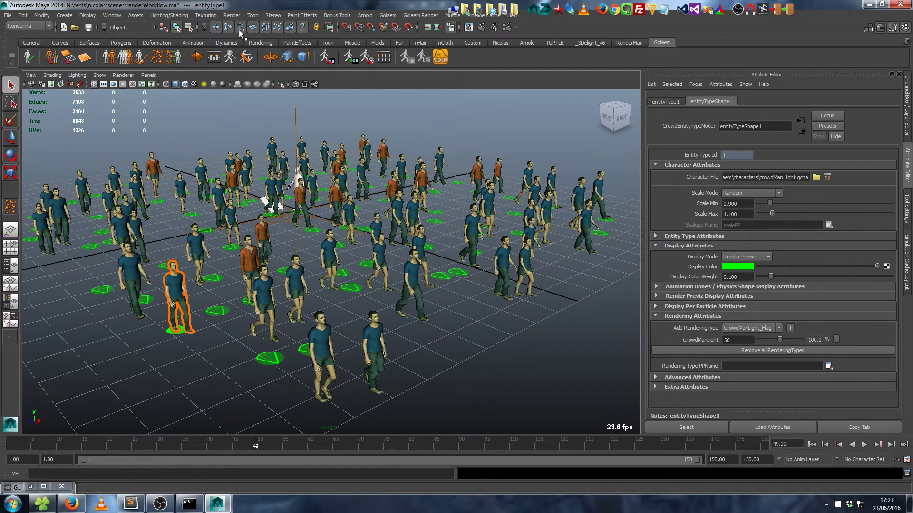
- Export the crowdField1 simulation cache as renderWorkflow for frames 1 to 150 and close the Simulation Exporter
click(326, 57)
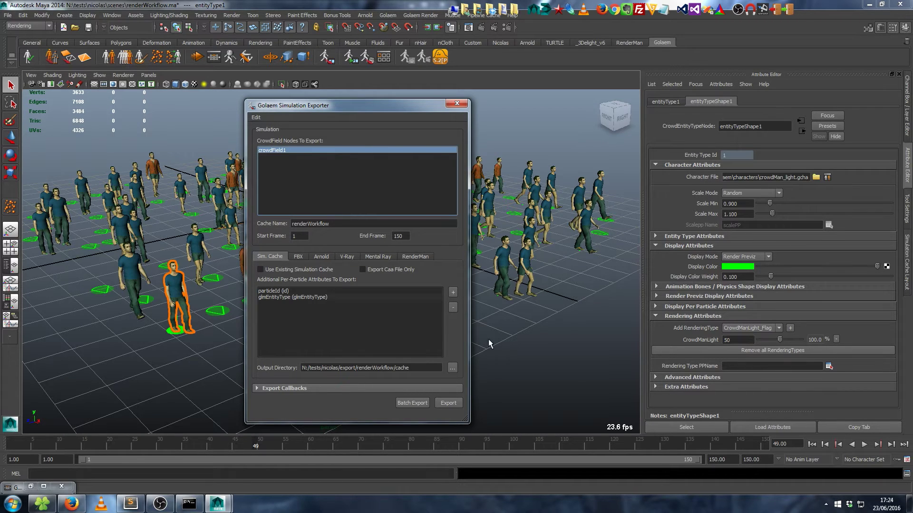
click(453, 402)
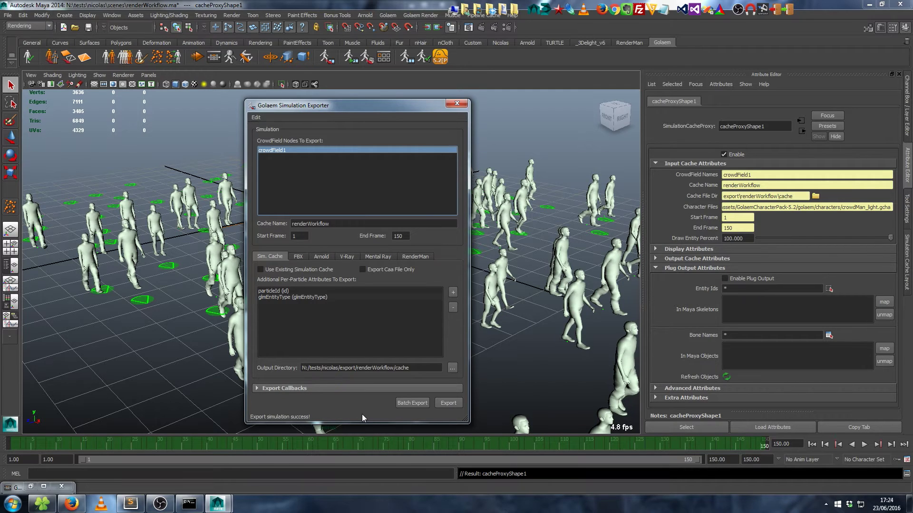
click(456, 103)
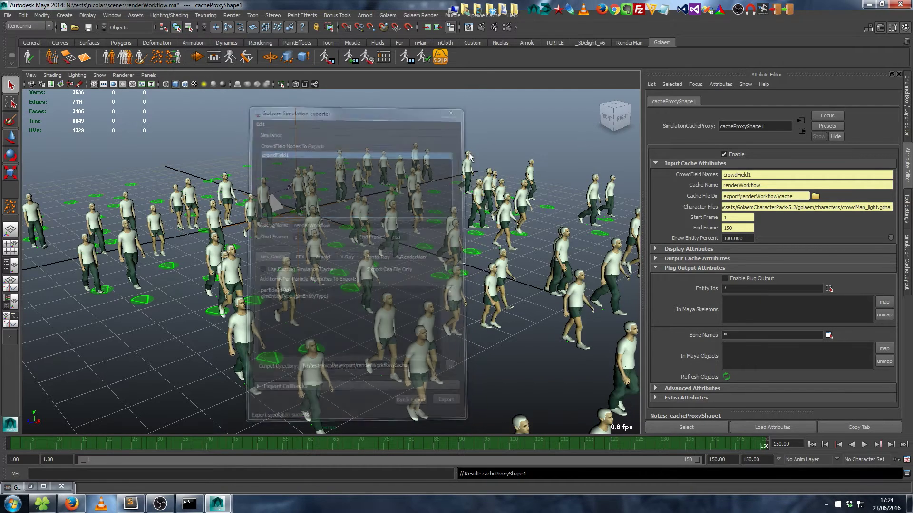
alt+right_drag(489, 244, 532, 351)
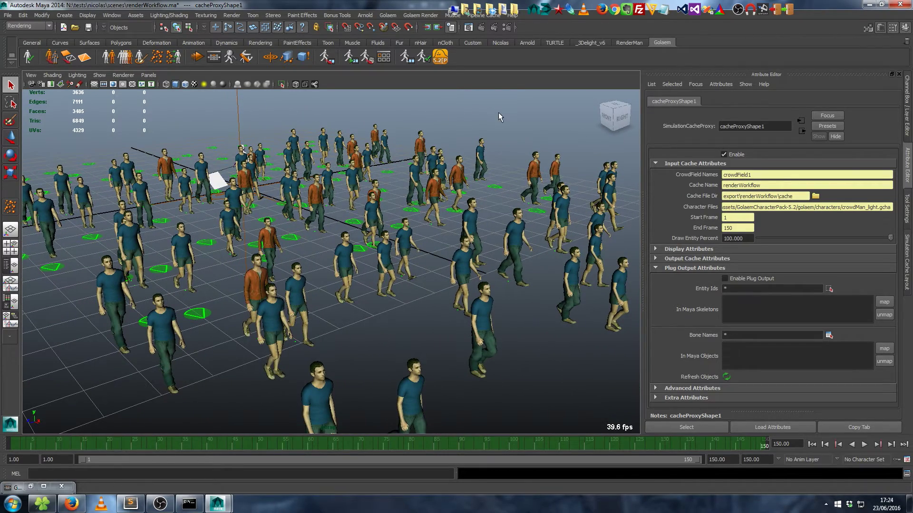
- Examine the input cache attributes of cacheProxyShape1, including its cache name and cache directory, and close the Outliner
click(350, 58)
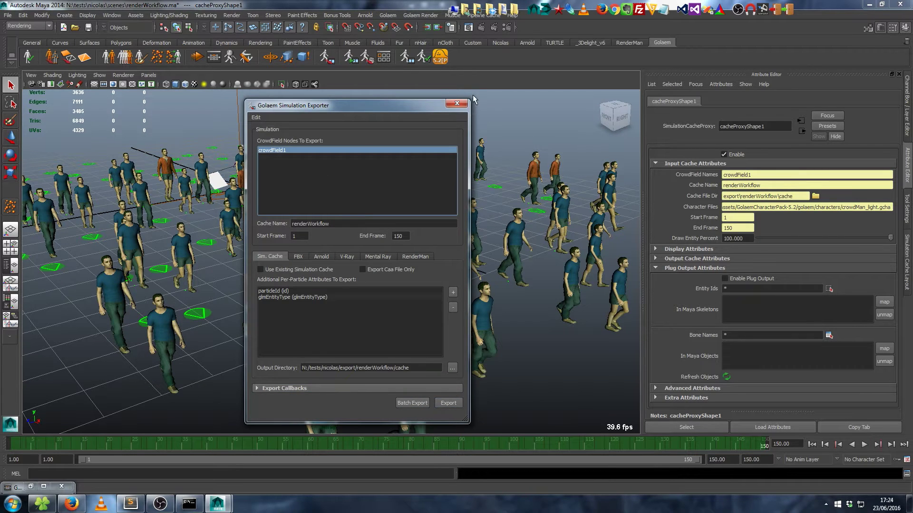
click(457, 102)
key(shift+o)
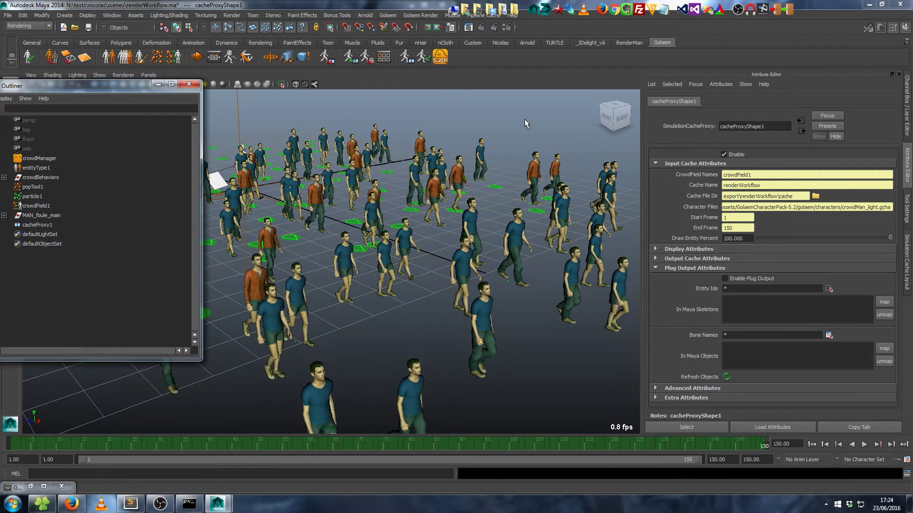
click(33, 223)
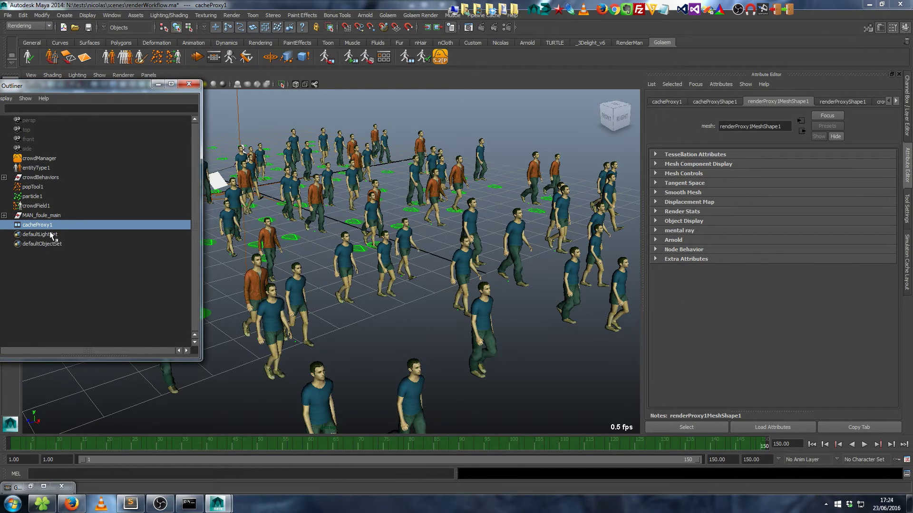
click(715, 98)
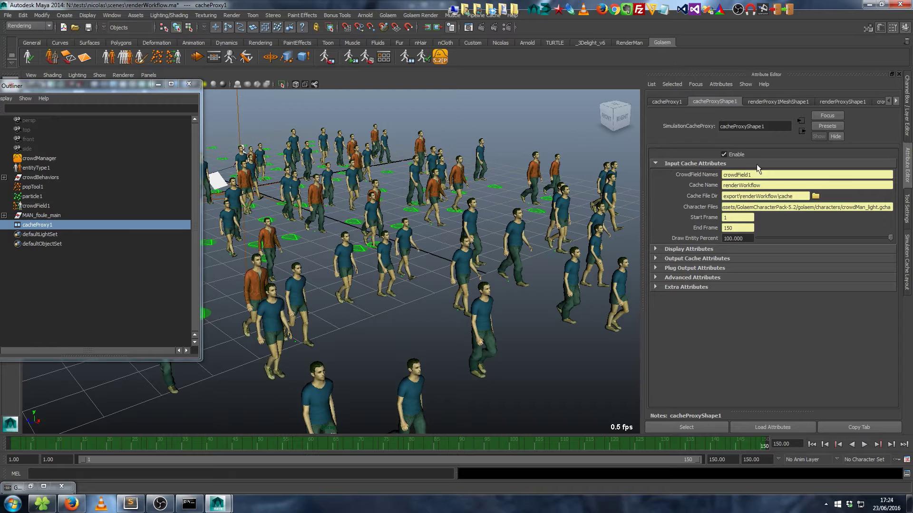
click(797, 196)
click(770, 185)
click(189, 84)
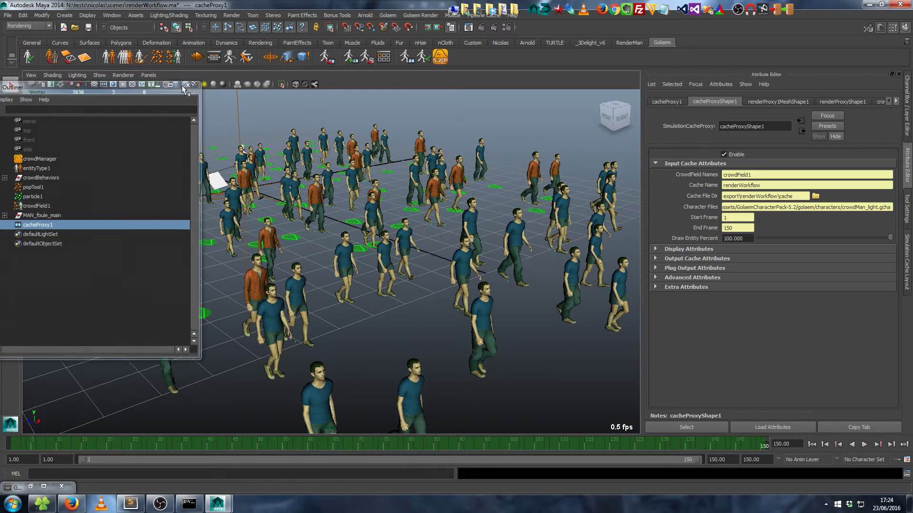
- Select the motion behavior in the Behavior Editor and set its Start Percent Max to 0
alt+middle_drag(458, 265, 378, 266)
alt+drag(378, 266, 398, 269)
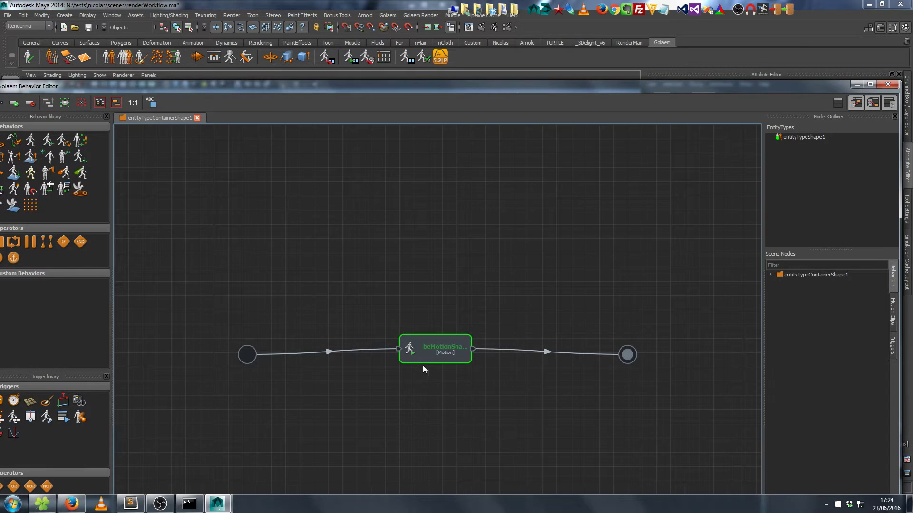
click(420, 353)
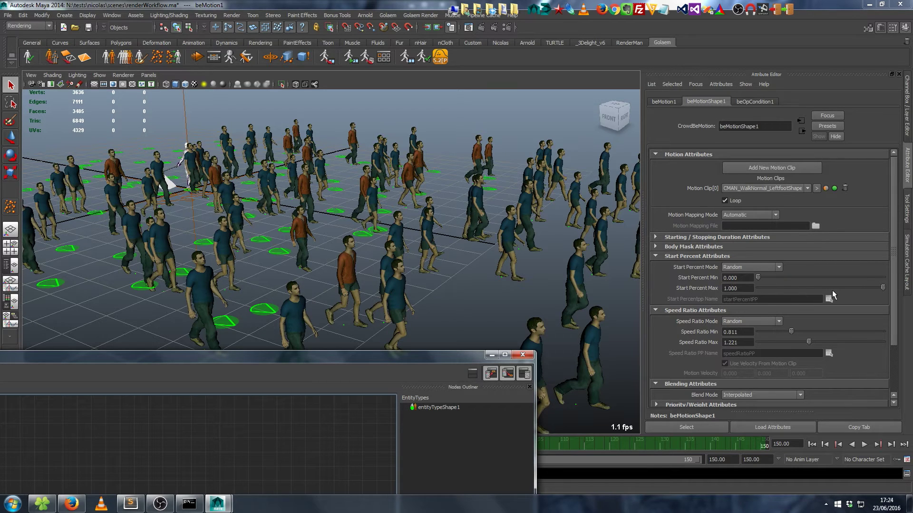
drag(883, 288, 702, 291)
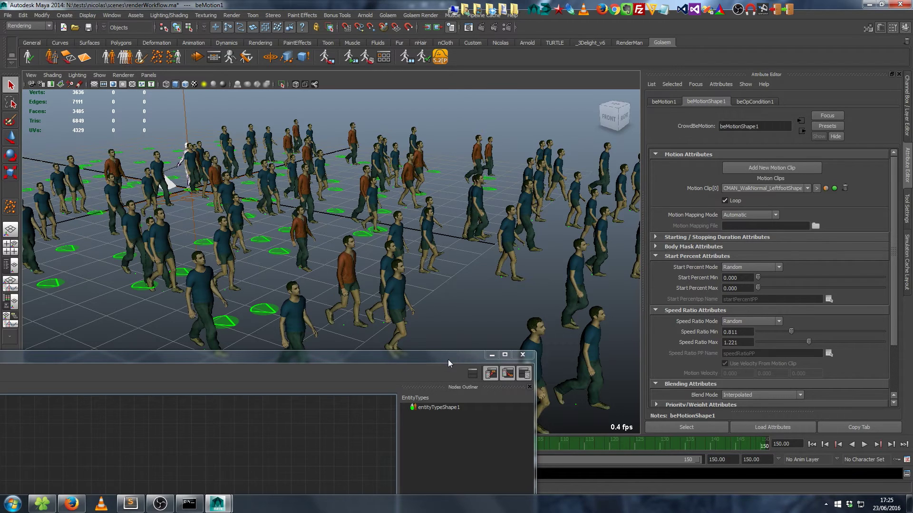
- Play the cached crowd to check it against the changed motion setting, and minimize the Behavior Editor
click(864, 444)
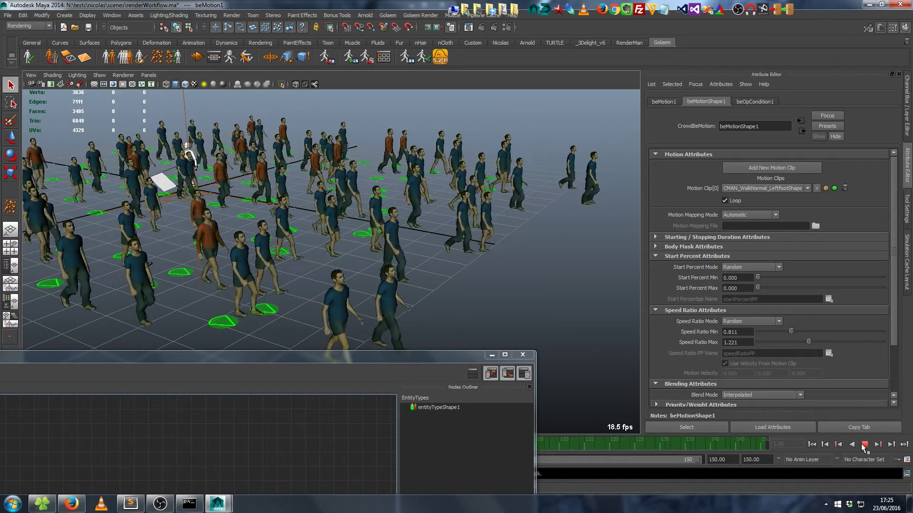
click(864, 444)
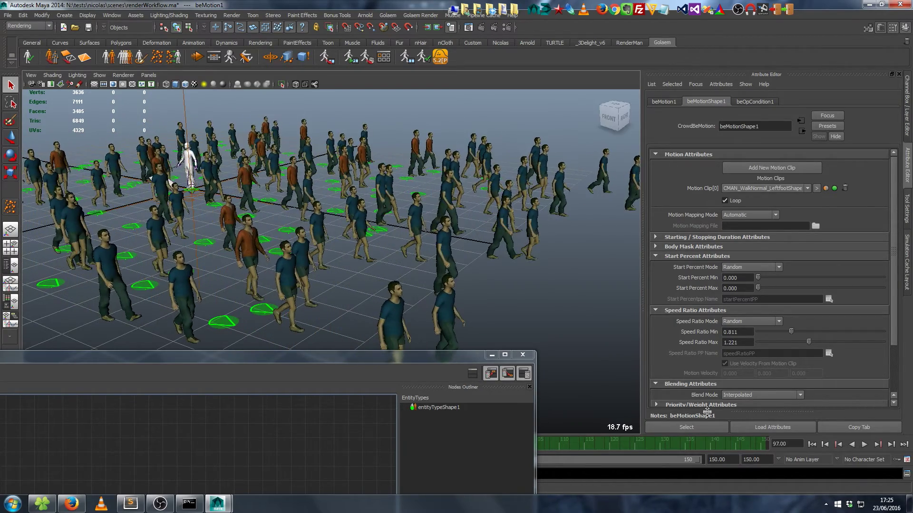
click(492, 355)
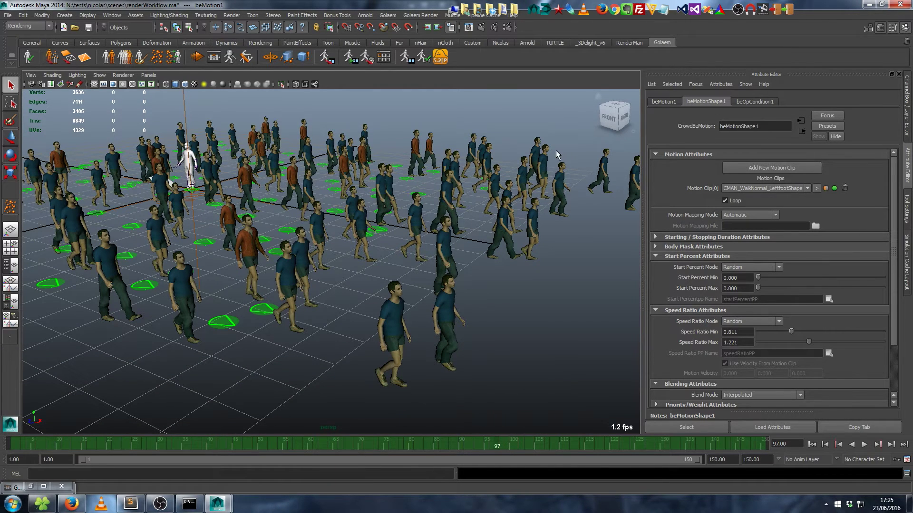
- Switch the crowd from cache replay to simulation mode and play the live simulation until about frame 50
click(410, 63)
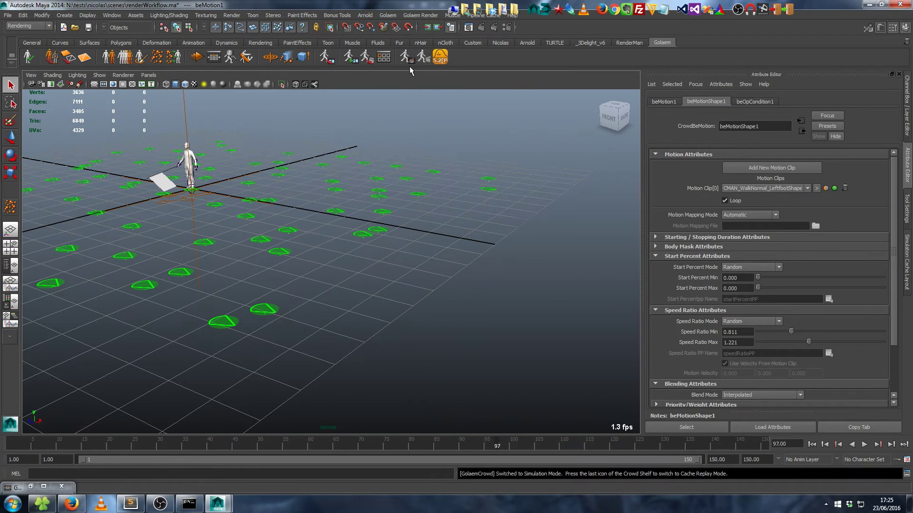
click(864, 445)
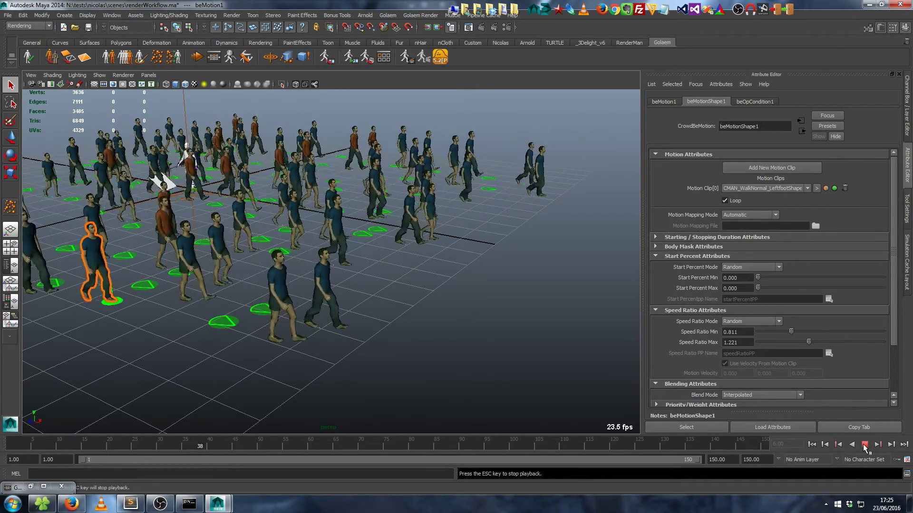
key(Escape)
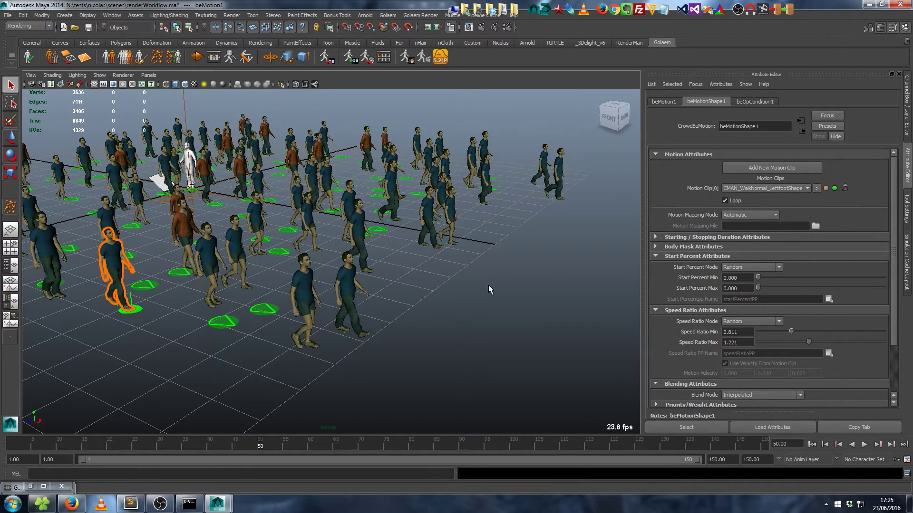
- Re-export the crowdField1 simulation cache for frames 1 to 150 and play back the new cache
click(326, 58)
click(449, 403)
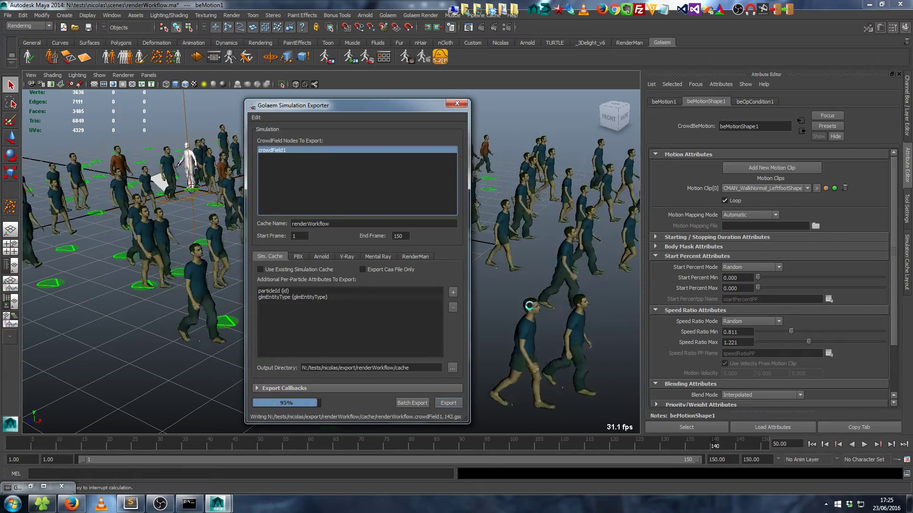
click(457, 103)
key(alt+v)
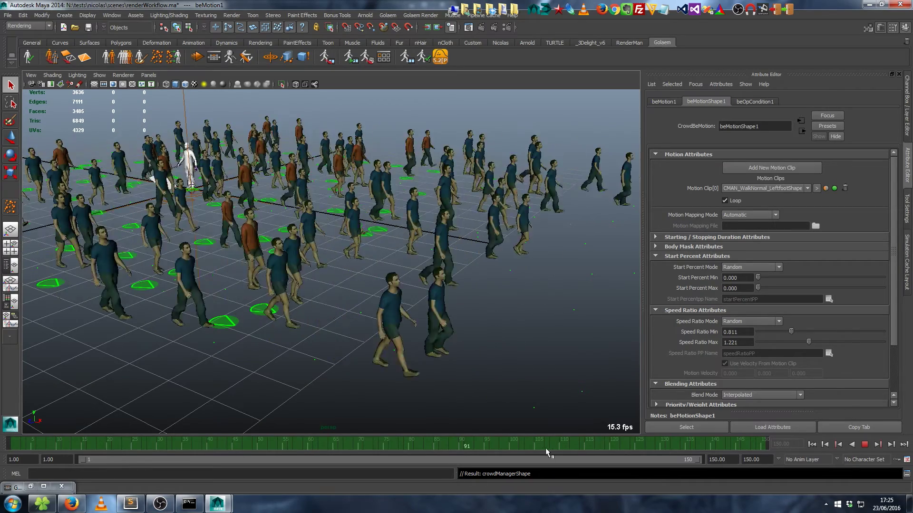
key(alt+v)
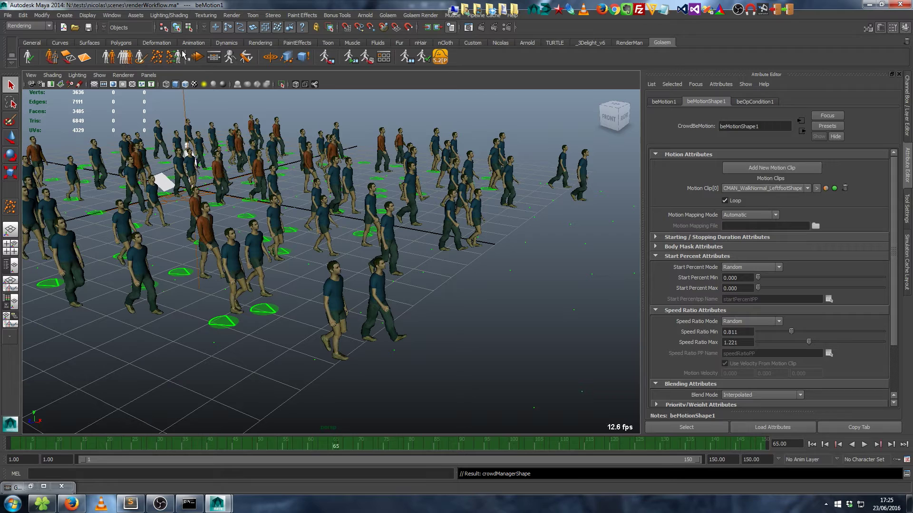
- Set the motion behavior's Start Percent Max to 1
click(30, 486)
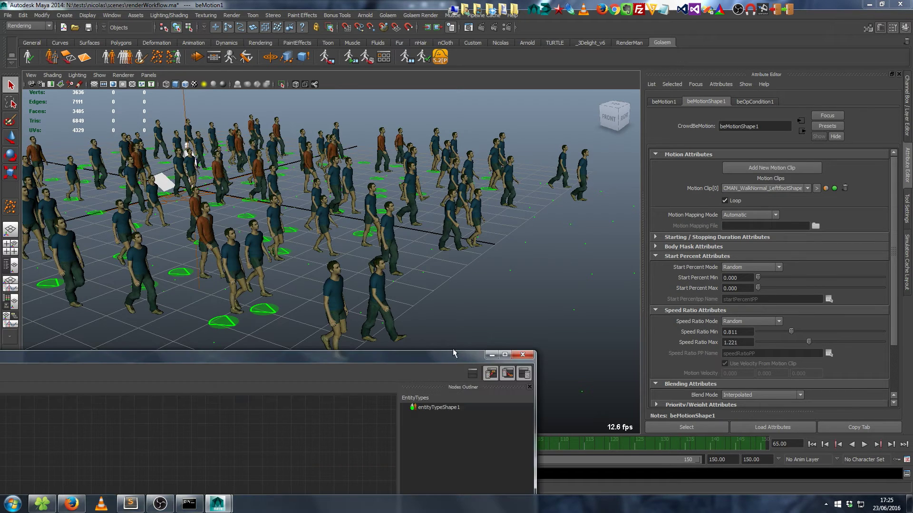
click(492, 355)
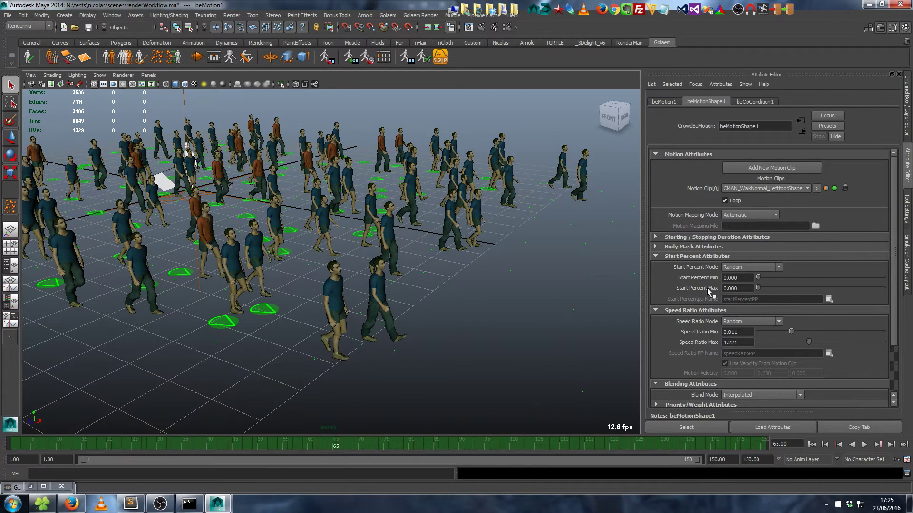
drag(757, 290, 883, 289)
- Export crowdField1 to the renderWorkflow simulation cache again using the restored start percent range
click(326, 56)
drag(338, 101, 525, 66)
click(625, 358)
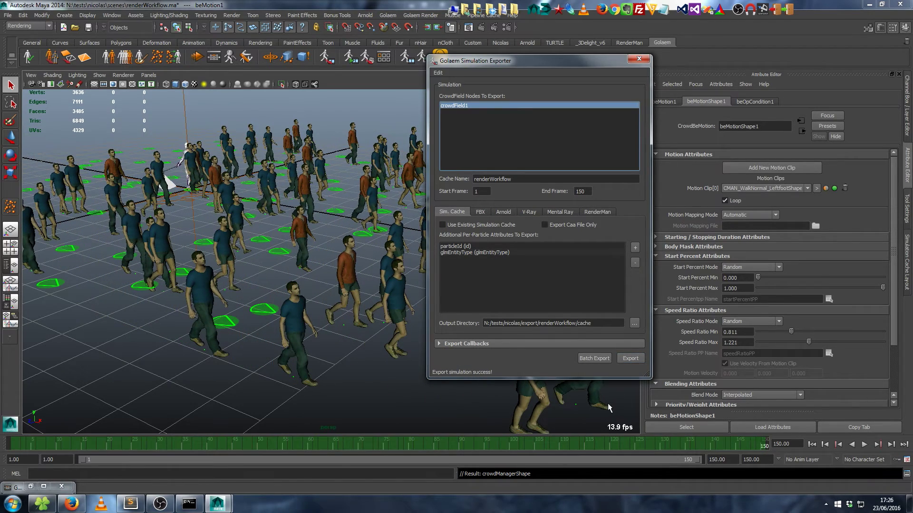
- Play back the re-exported crowd cache, stop at frame 20, and check the simulation exporter's settings for crowdField1
click(638, 59)
click(177, 447)
key(alt+v)
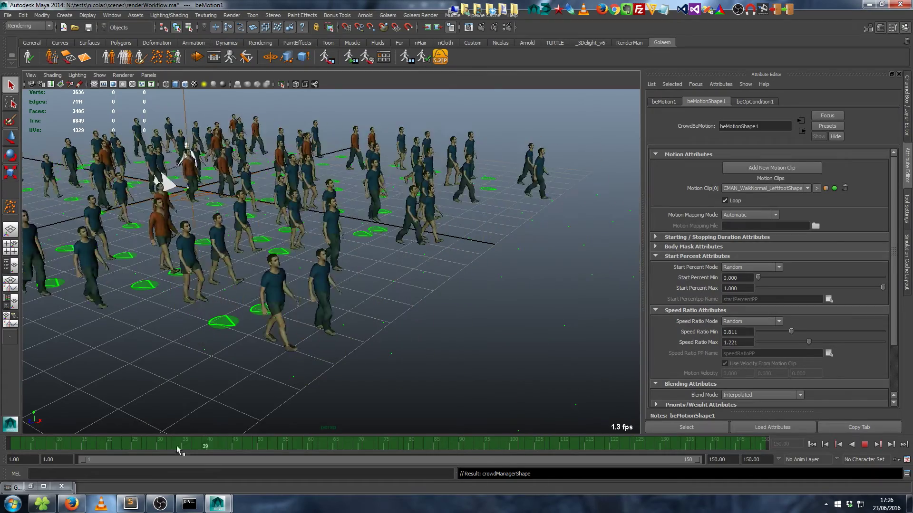
key(alt+shift+v)
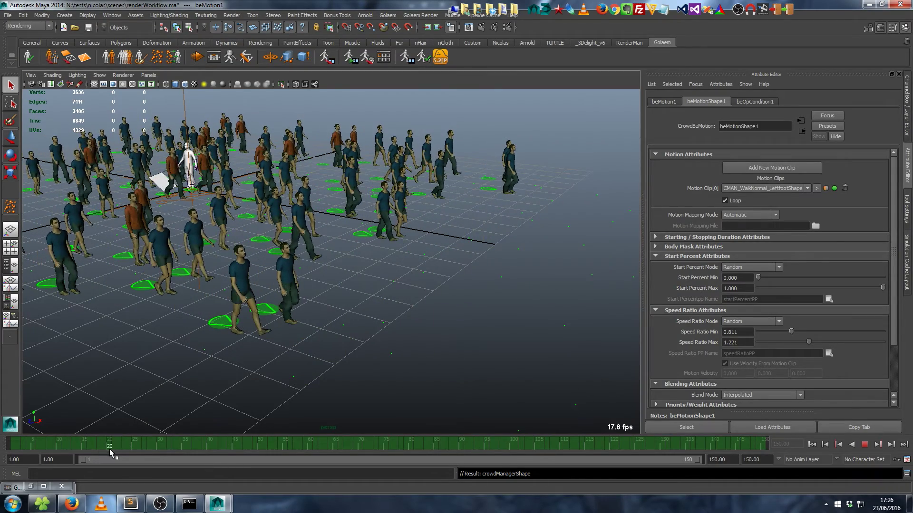
key(alt+v)
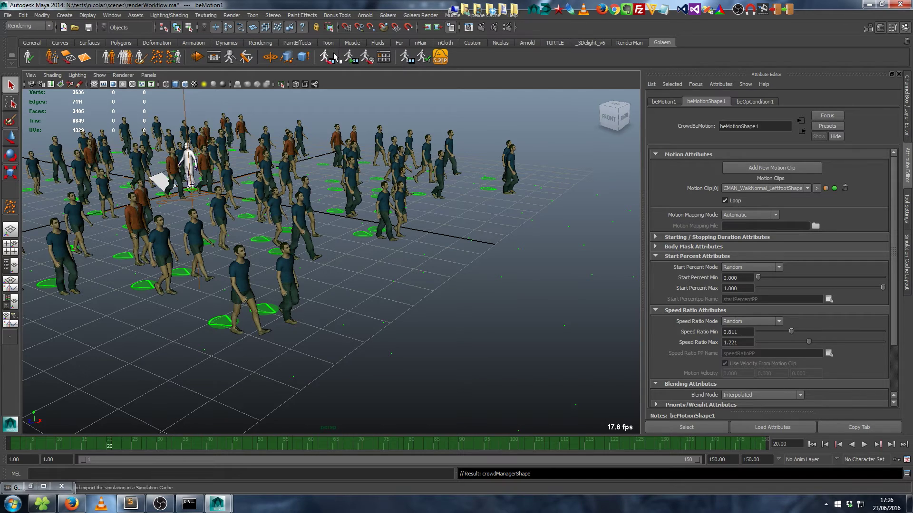
key(ctrl+e)
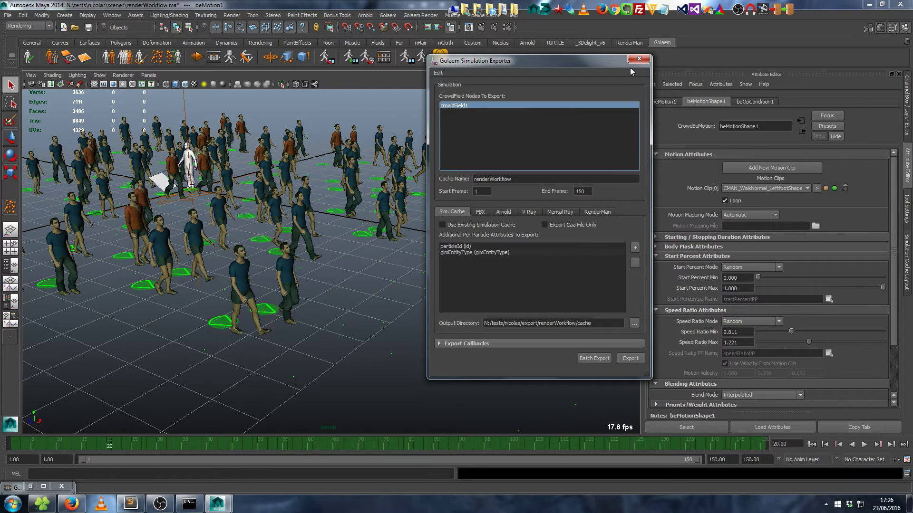
click(639, 58)
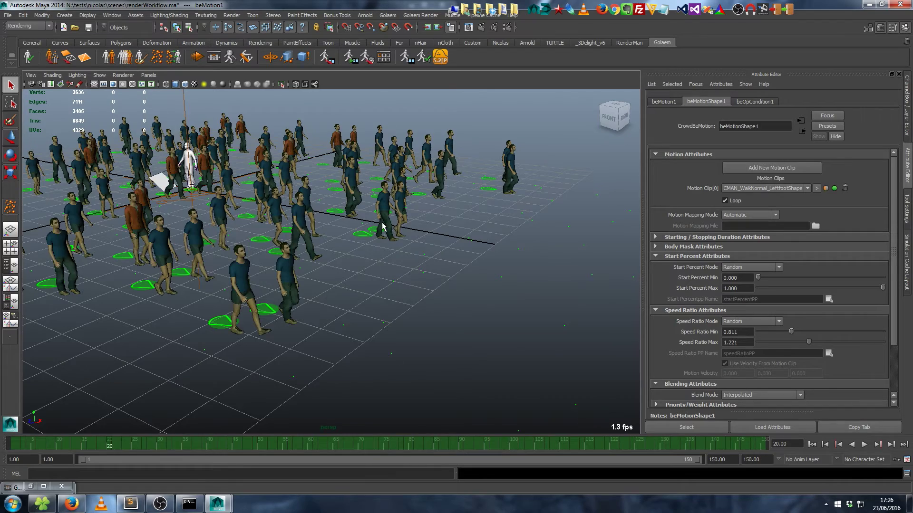
- Select cacheProxy1 in the scene and show the input cache attributes of its cacheProxyShape1 node
alt+middle_drag(381, 222, 489, 295)
alt+drag(490, 295, 514, 97)
click(495, 121)
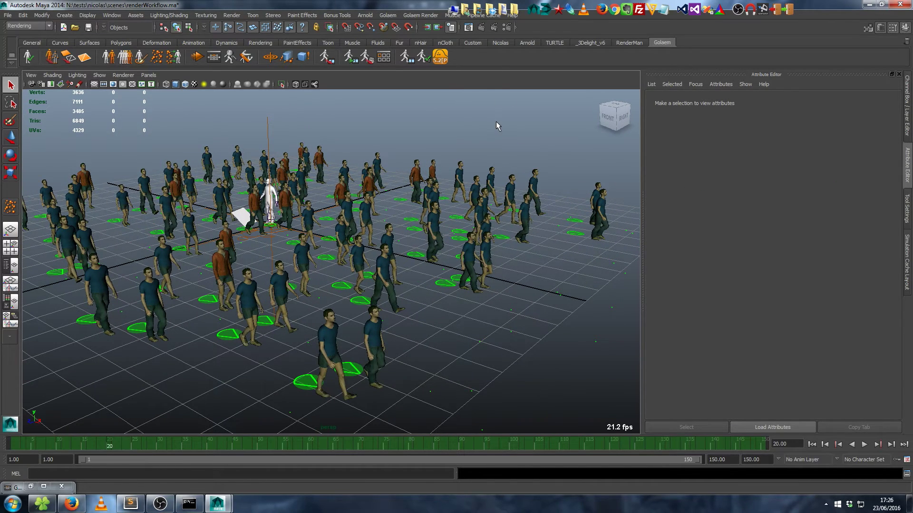
key(shift+o)
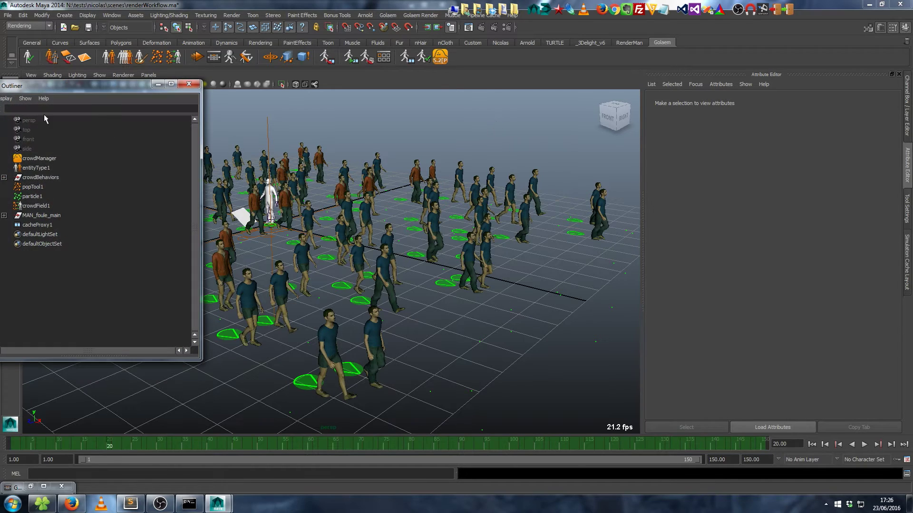
click(41, 224)
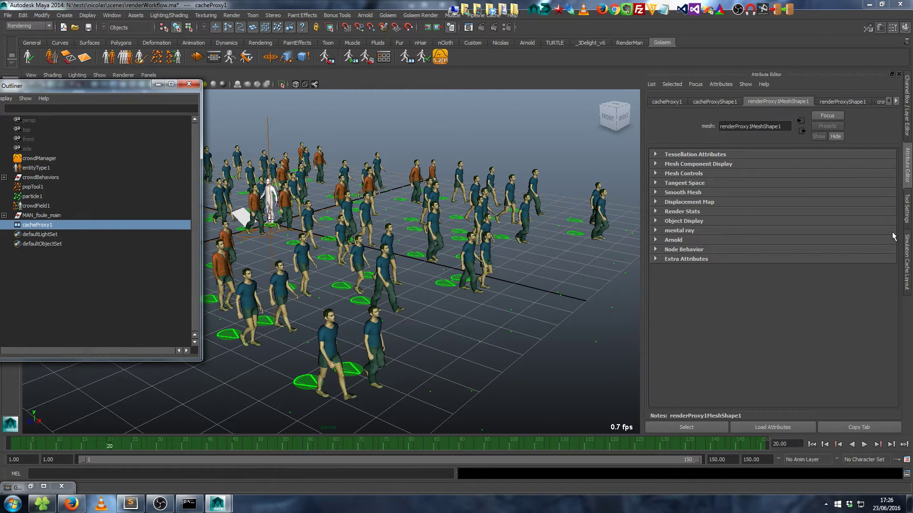
click(715, 101)
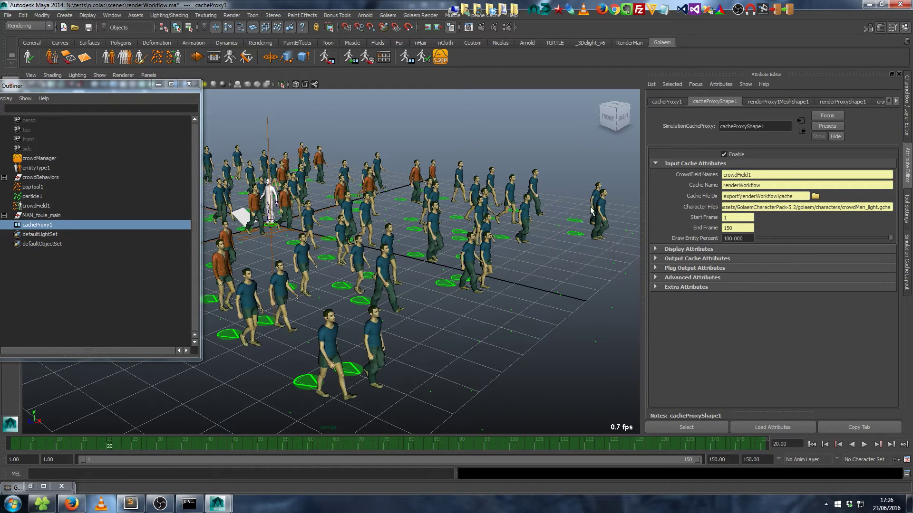
- Toggle the cache proxy's Enable option off and on, and compare its input attributes with those of renderProxyShape1
click(724, 155)
click(724, 154)
click(850, 103)
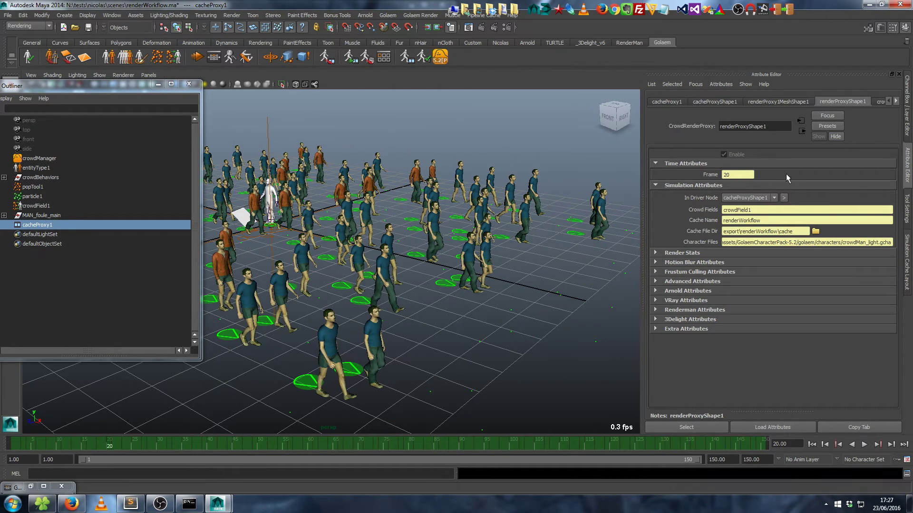
click(715, 101)
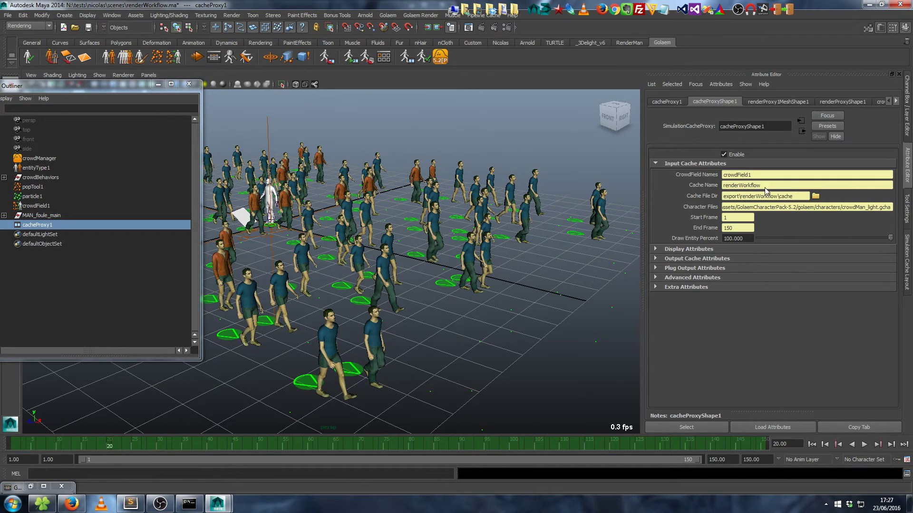
click(842, 101)
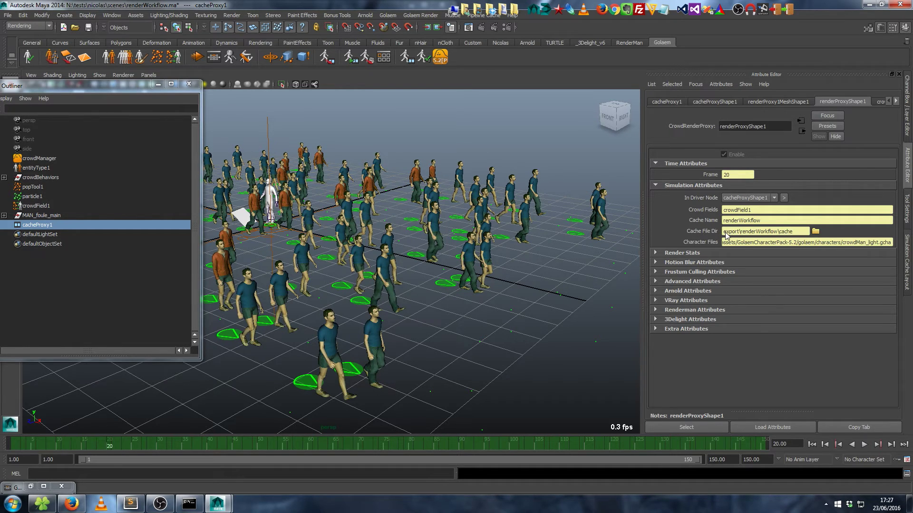
- Examine the Motion Blur, Frustum Culling and Advanced attributes of renderProxyShape1
click(692, 263)
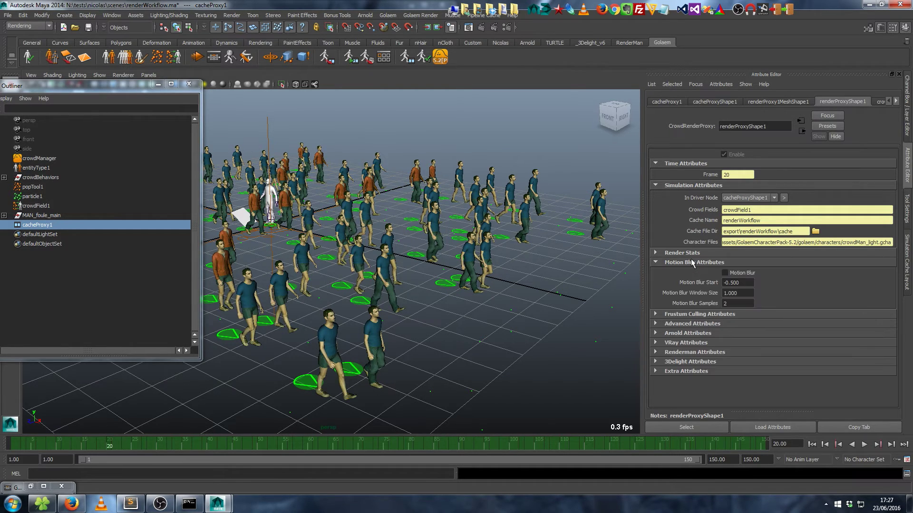
click(692, 263)
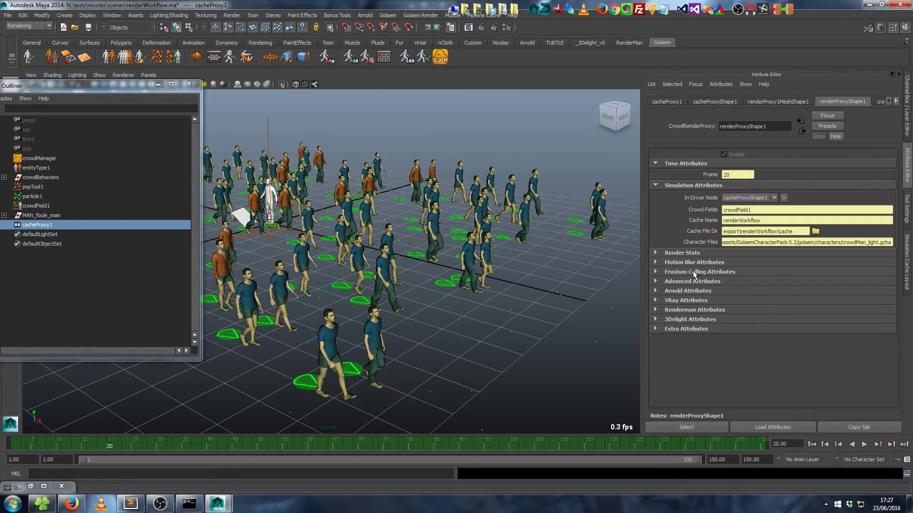
click(695, 272)
click(703, 271)
click(698, 281)
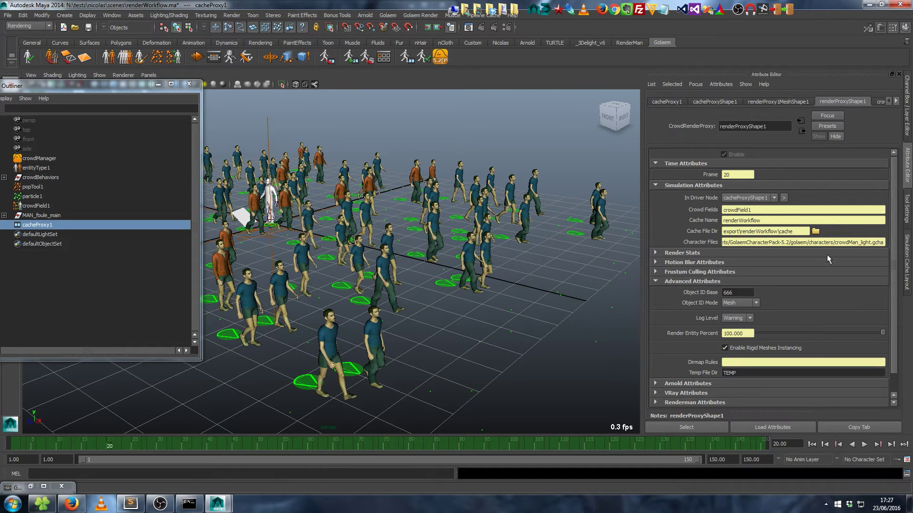
click(693, 281)
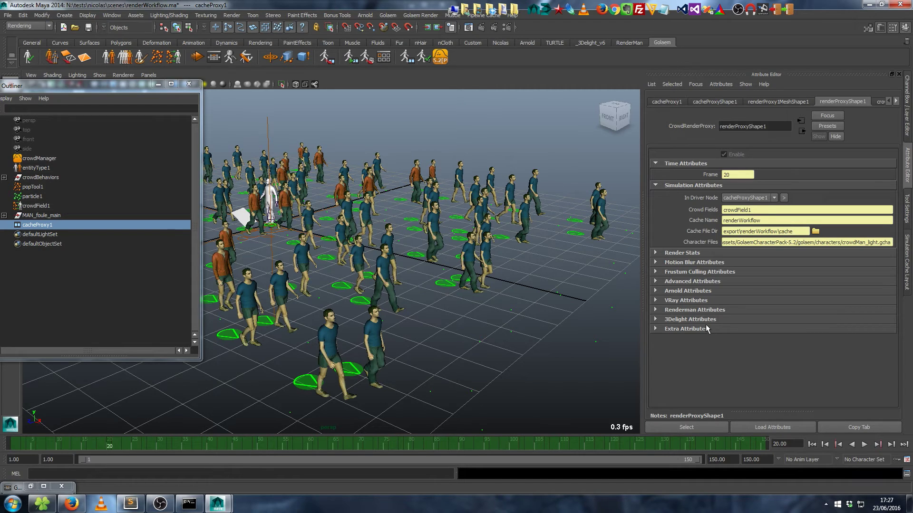
- Examine the render proxy's Arnold attributes, including its subdivision settings
click(684, 291)
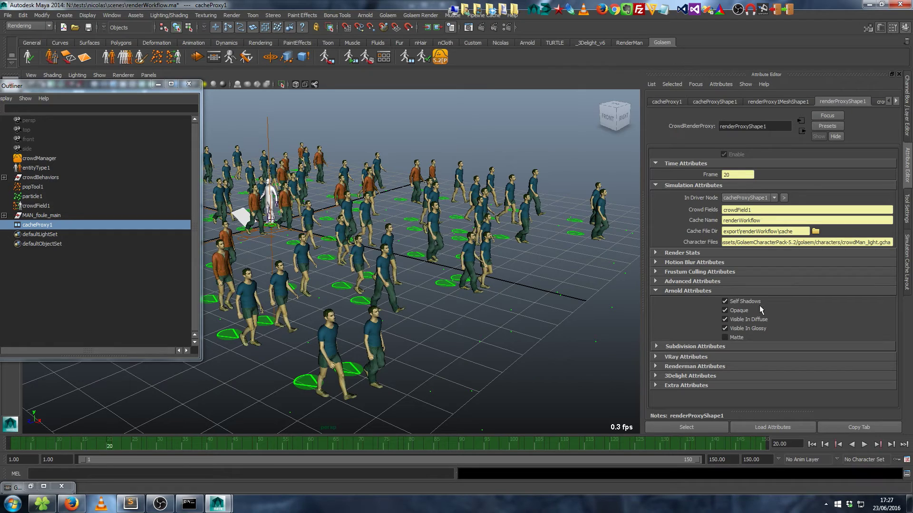
click(713, 347)
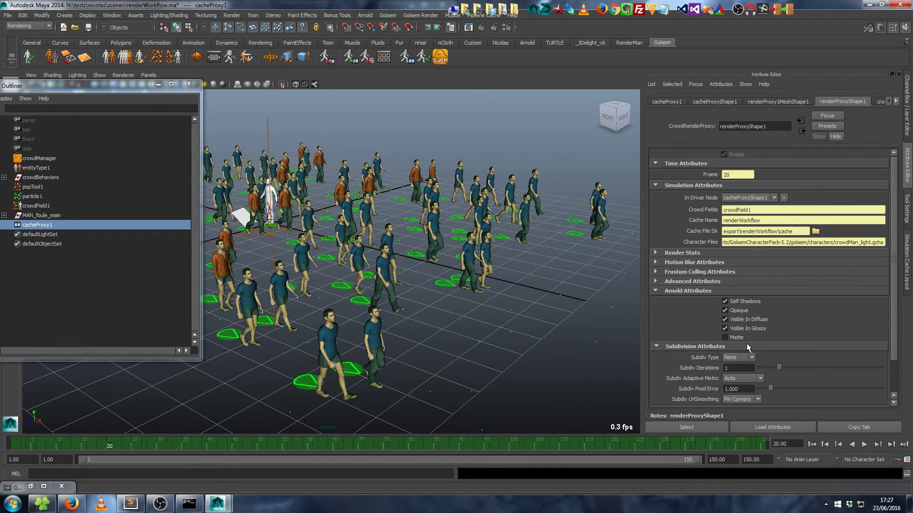
click(716, 345)
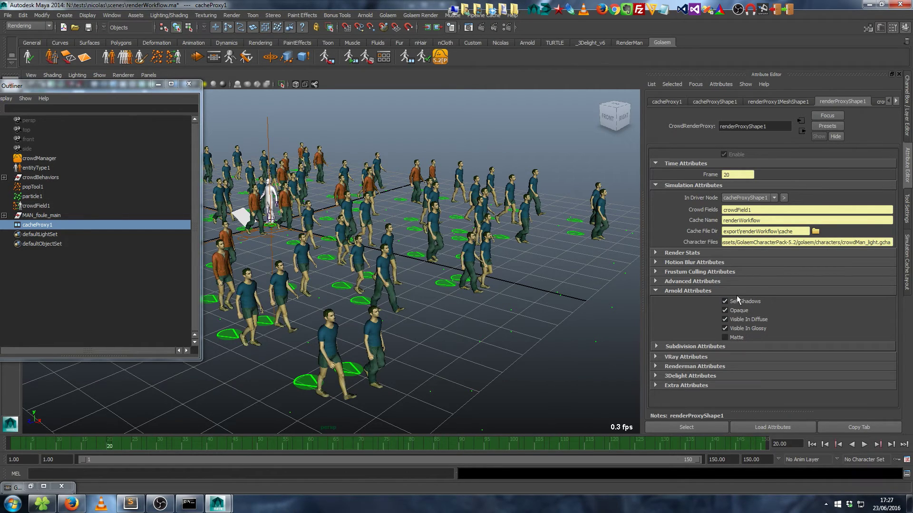
click(692, 292)
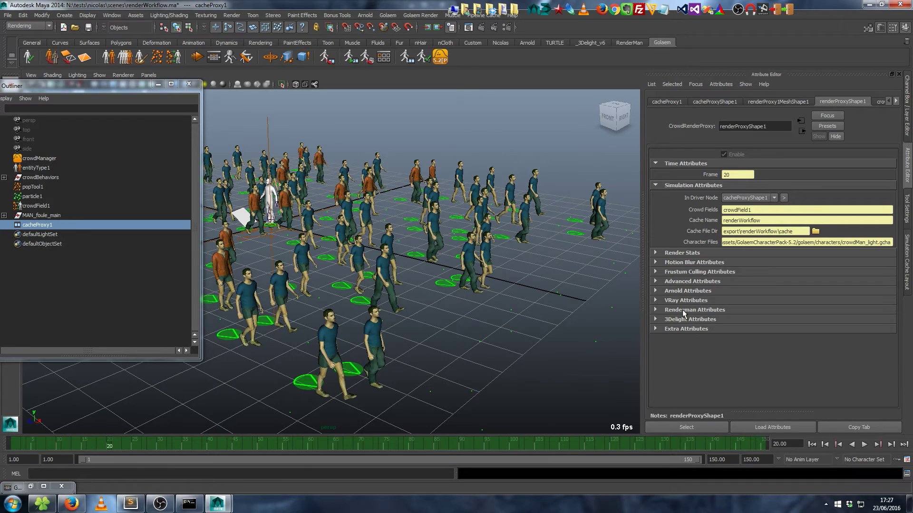
- Examine the render proxy's V-Ray attributes, including the Subdivision, Advanced and 3ds Max Render settings
click(702, 302)
click(724, 310)
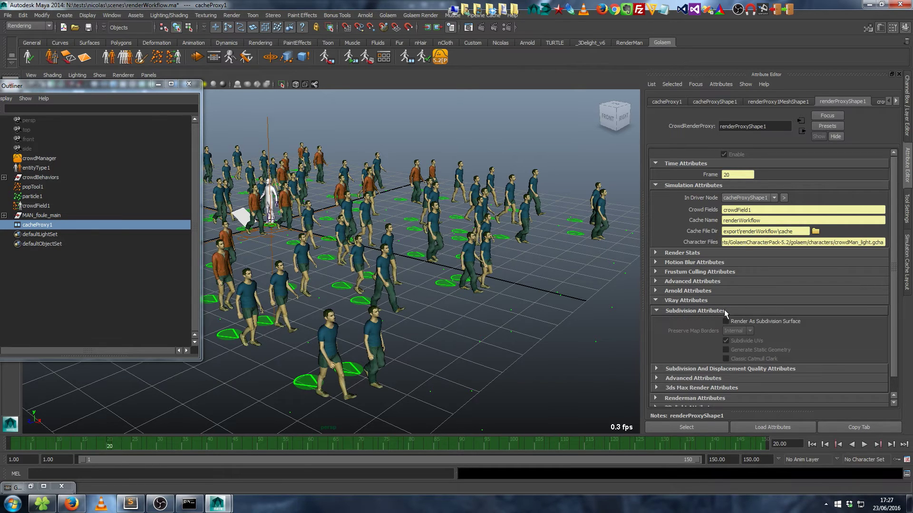
click(724, 310)
click(706, 330)
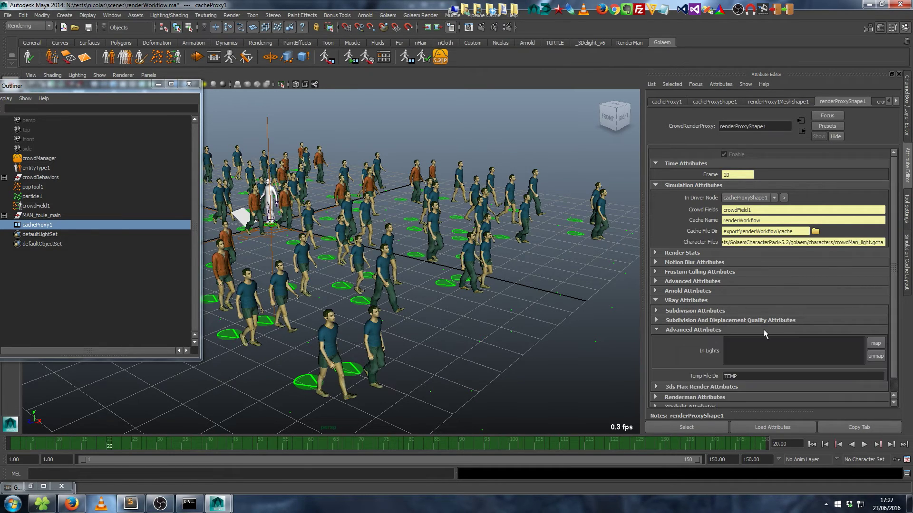
click(695, 330)
click(706, 339)
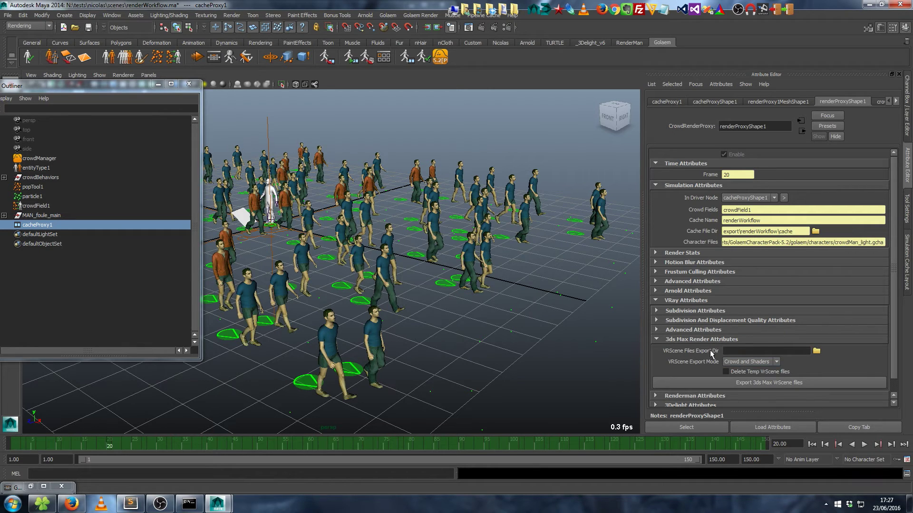
click(698, 341)
click(713, 333)
click(715, 339)
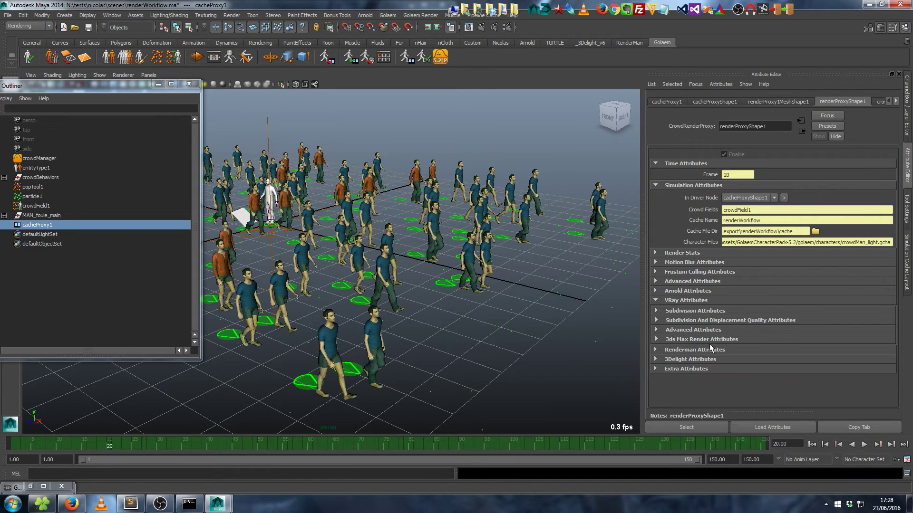
- Examine the render proxy's Renderman attribute groups and collapse them again
click(787, 349)
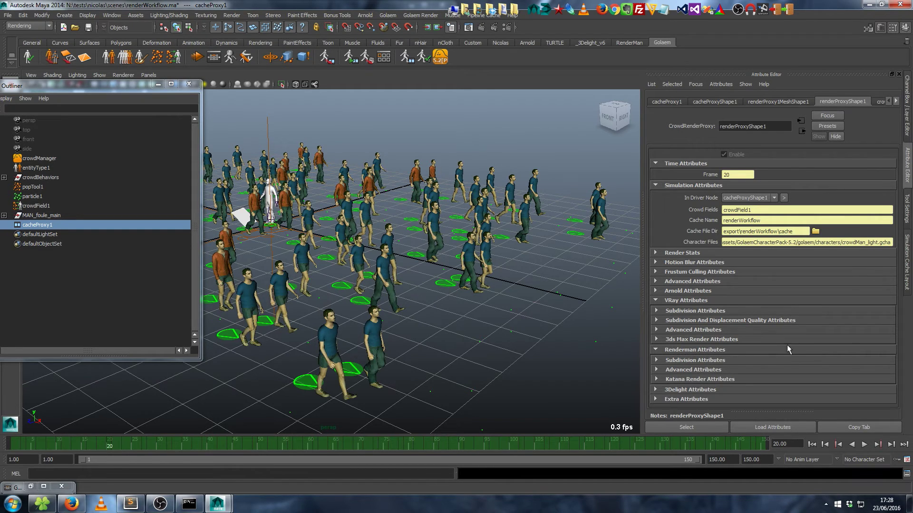
click(693, 371)
click(705, 350)
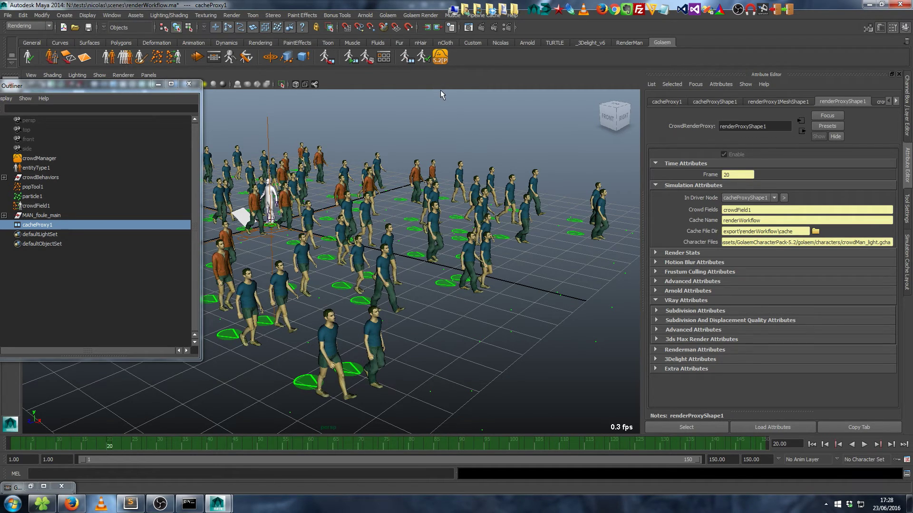
- Add an Arnold SkyDome light to the crowd scene
click(365, 15)
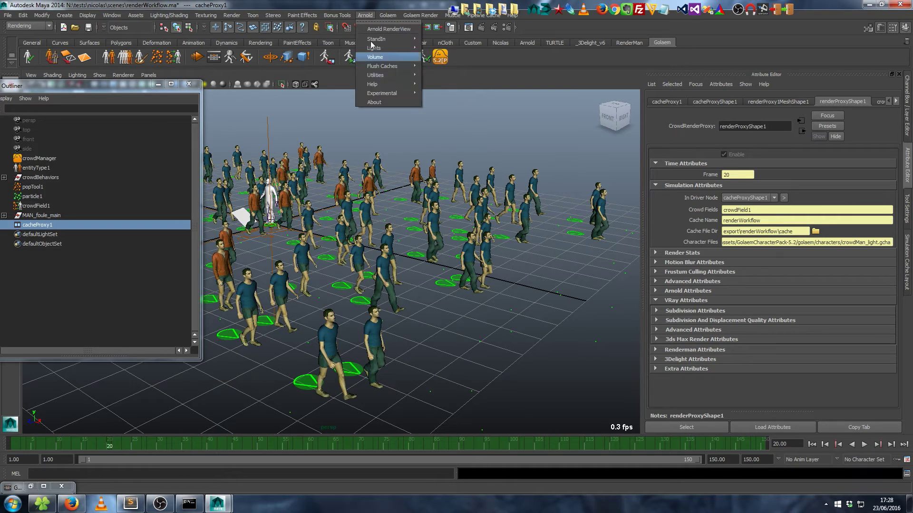
mouse_move(372, 47)
click(456, 60)
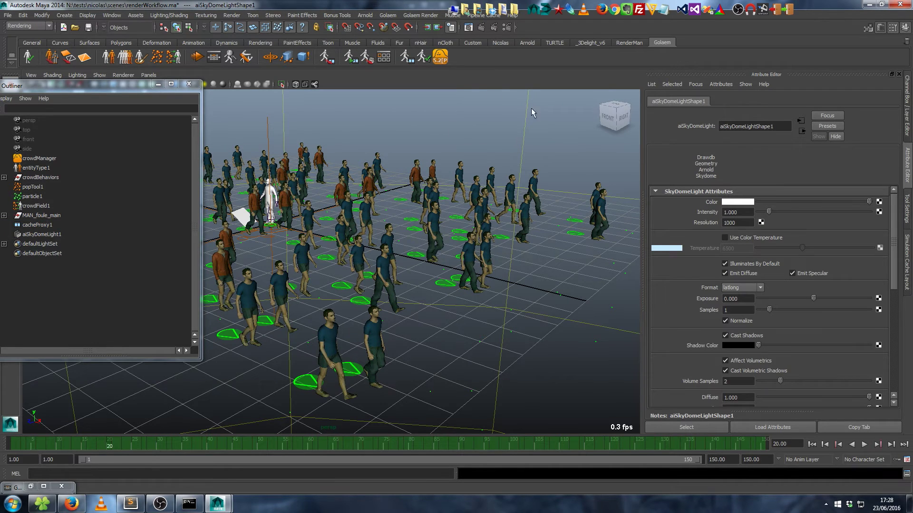
- Render the current frame of the persp camera with Maya Software in the Render View
click(232, 15)
click(231, 15)
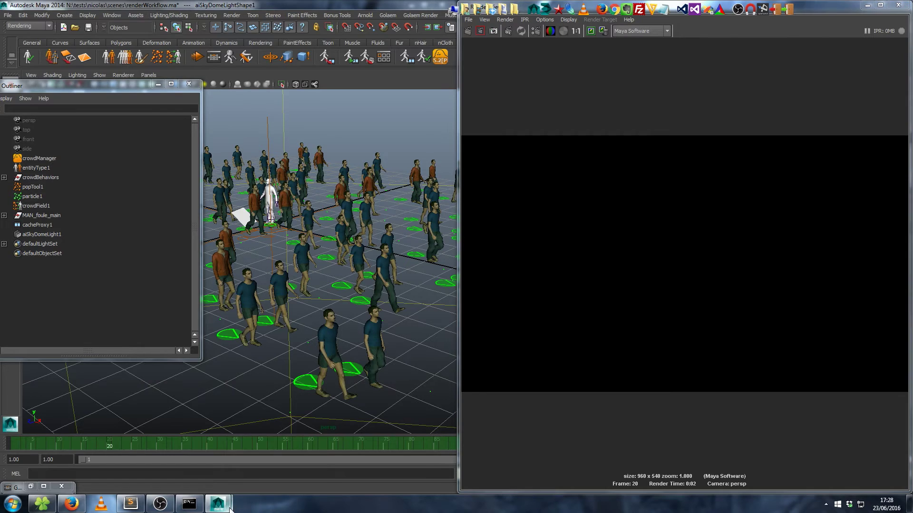
mouse_move(230, 508)
click(179, 447)
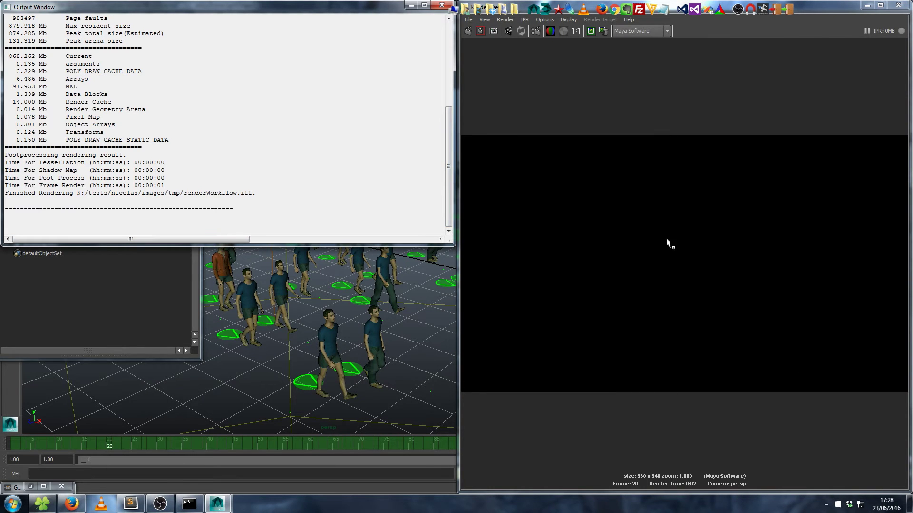
- Switch the renderer to Arnold Renderer, render the crowd frame again, and minimize the Render View
click(659, 32)
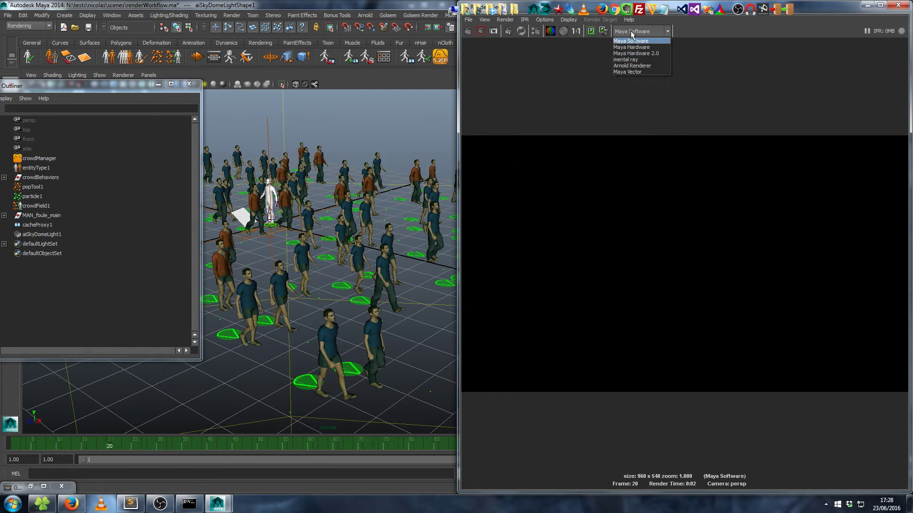
click(634, 29)
click(635, 30)
click(631, 65)
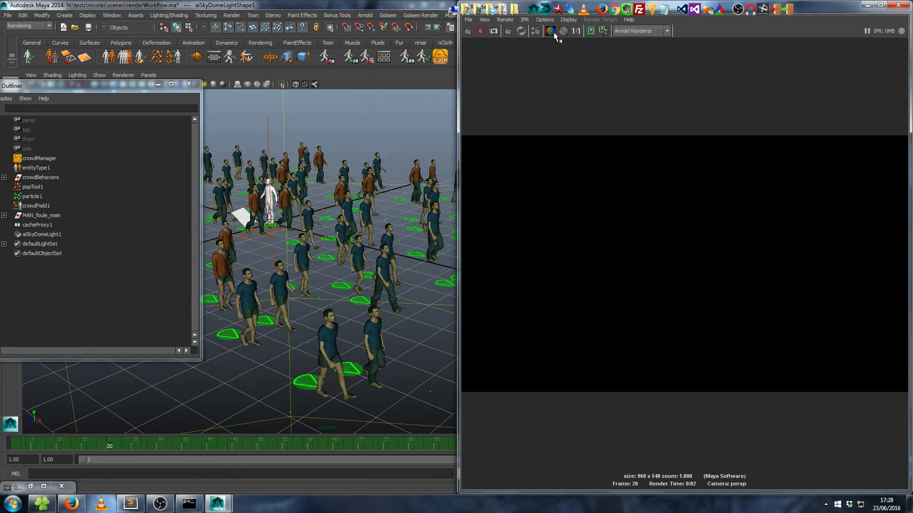
click(504, 19)
click(517, 38)
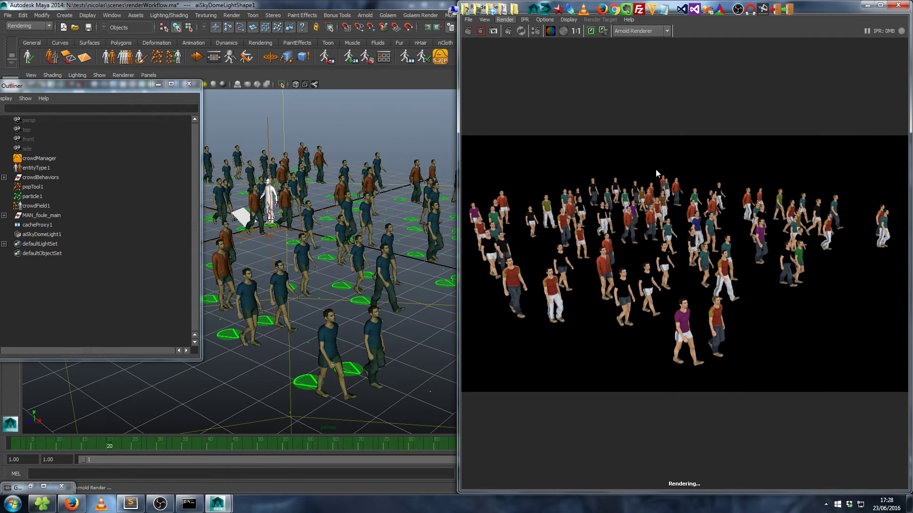
click(866, 5)
- Move cacheProxy1 to about 1.535 along Z and rotate it to about -42.5 degrees around X
click(43, 225)
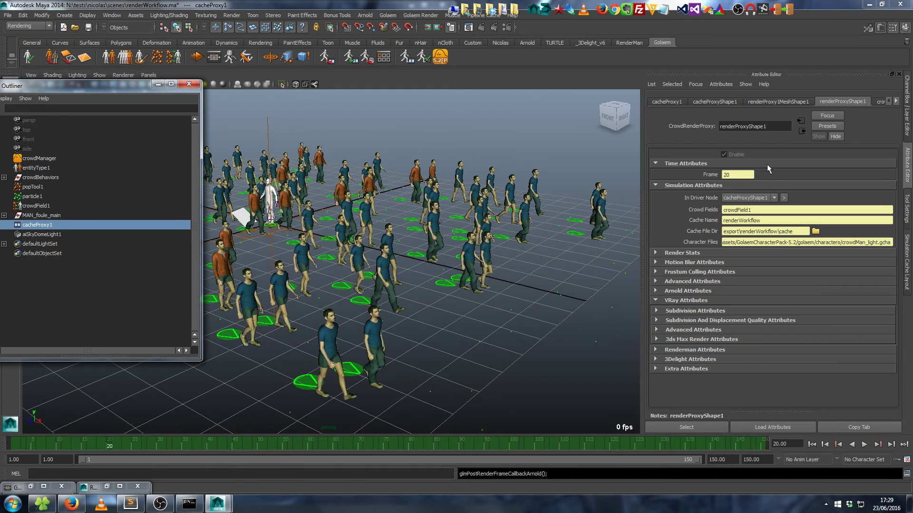
alt+drag(458, 256, 414, 287)
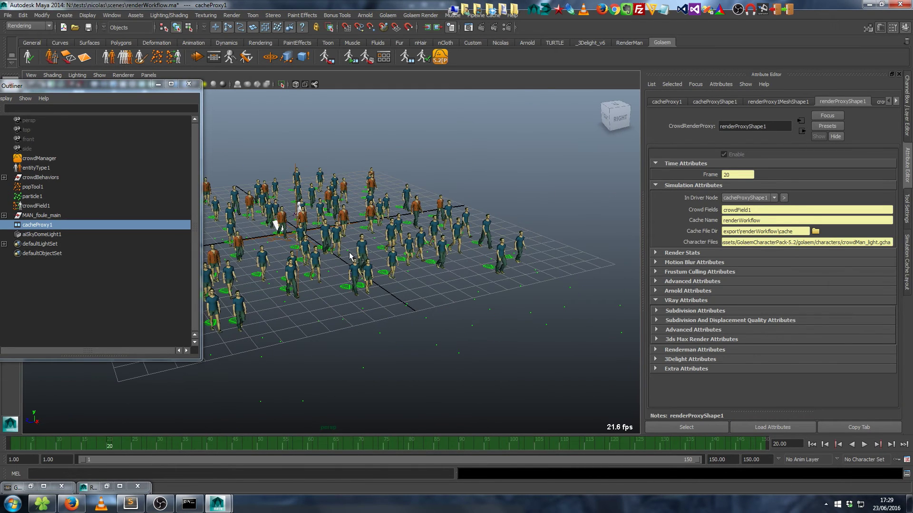
key(f)
key(w)
click(377, 260)
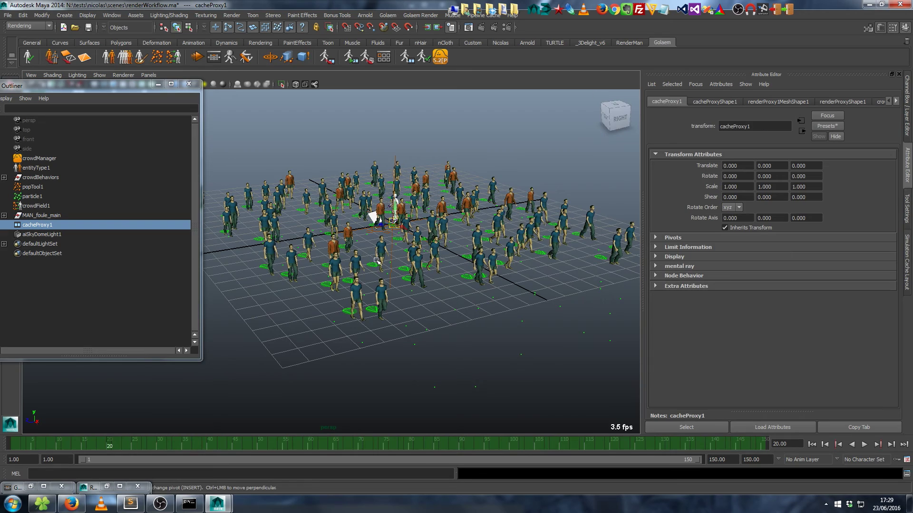
drag(380, 223, 437, 228)
key(e)
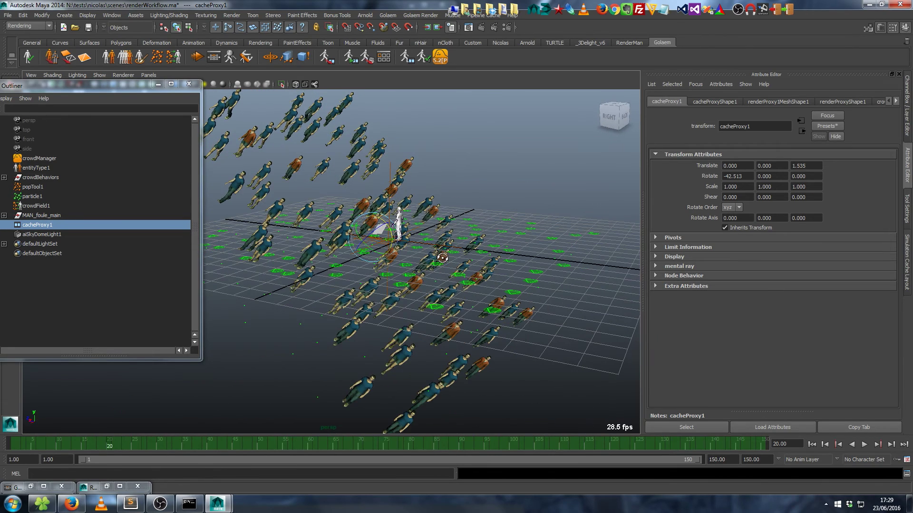
- Show the renderProxyShape1 attributes, render the current frame of the rotated crowd with Arnold, and minimize the Render View
click(836, 101)
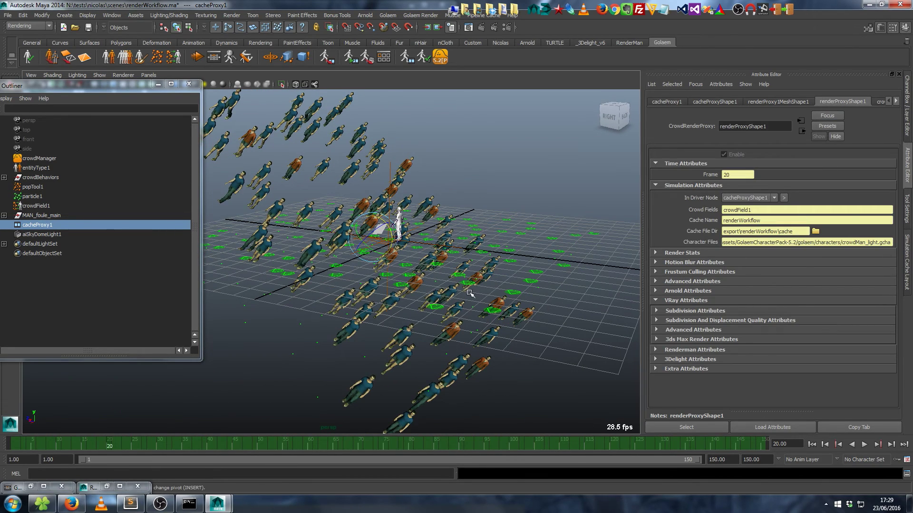
alt+drag(470, 292, 409, 276)
click(238, 16)
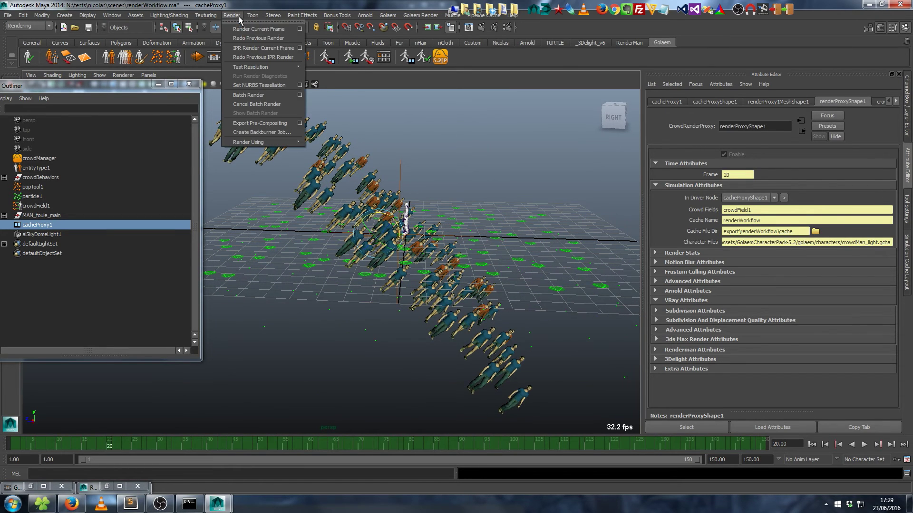
click(258, 29)
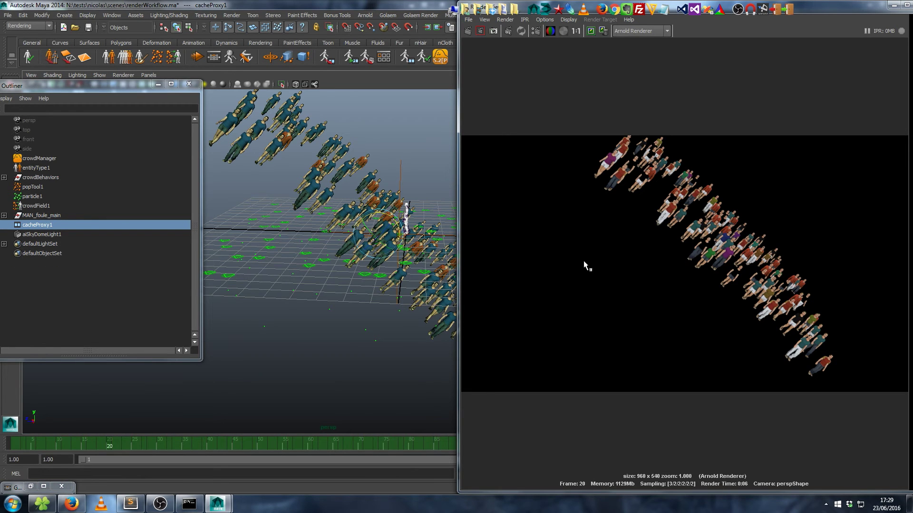
drag(843, 6, 698, 94)
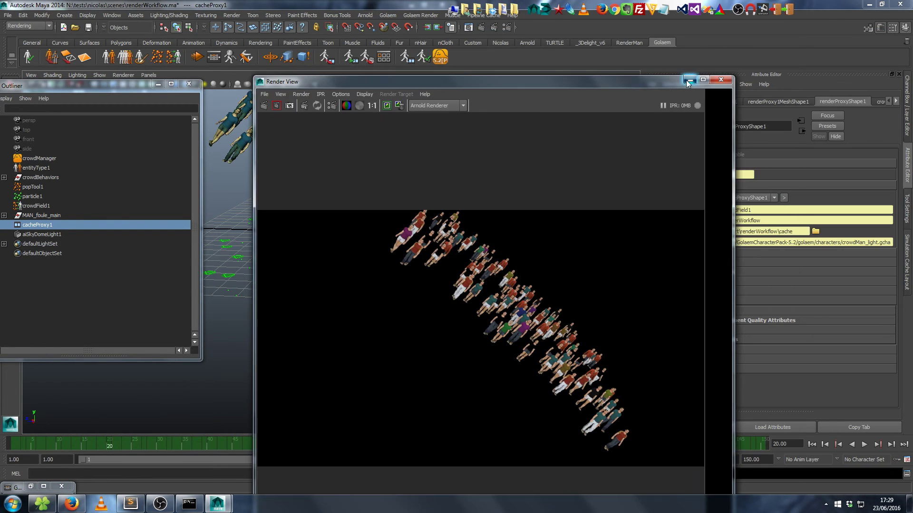
click(694, 93)
- Reset the X rotation of cacheProxy1 to 0
click(667, 101)
click(737, 176)
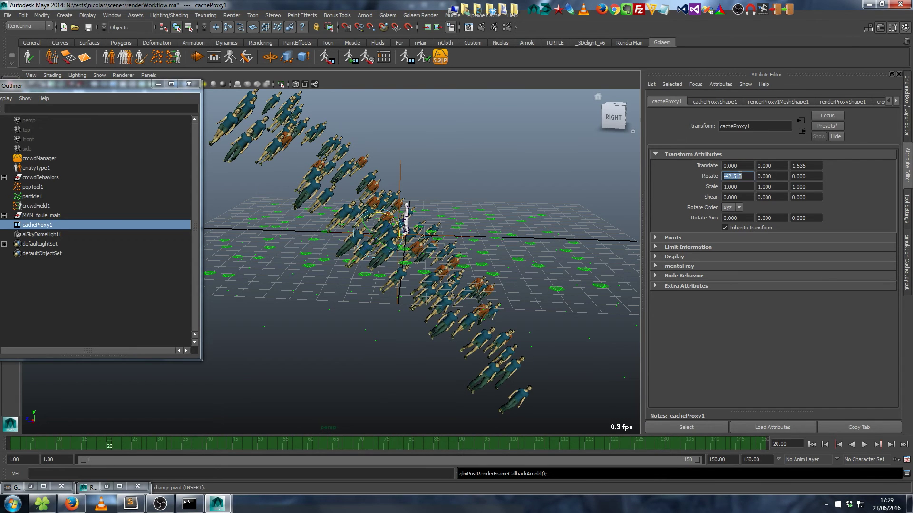
text(0)
key(Tab)
alt+drag(364, 316, 407, 315)
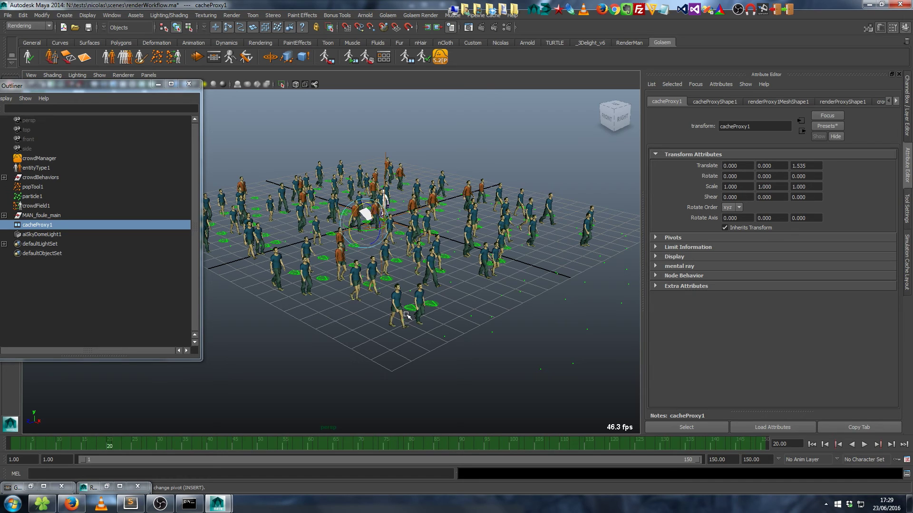
- Switch the crowd to Simulation Mode and check the Enable state of cacheProxyShape1 and renderProxyShape1
click(408, 56)
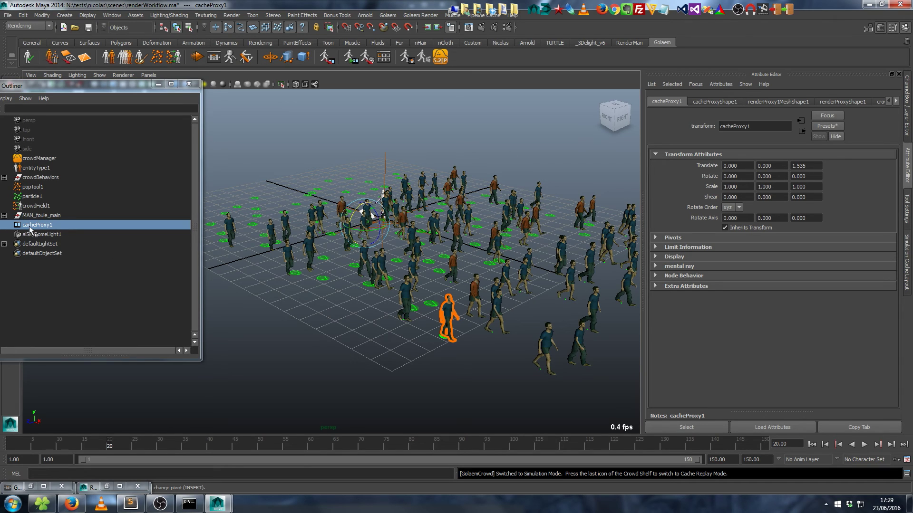
click(723, 102)
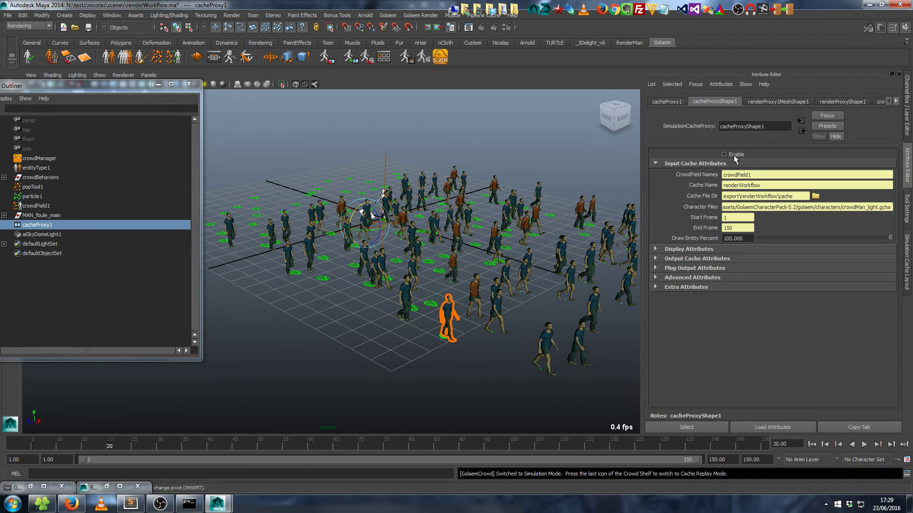
click(831, 103)
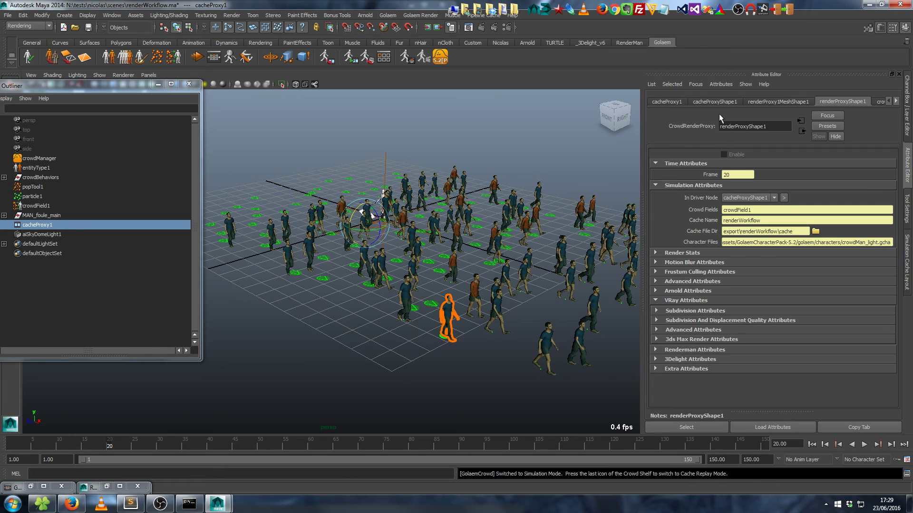
click(716, 102)
- Render the current frame with Arnold while in Simulation Mode, and close the Render View
click(232, 15)
click(252, 22)
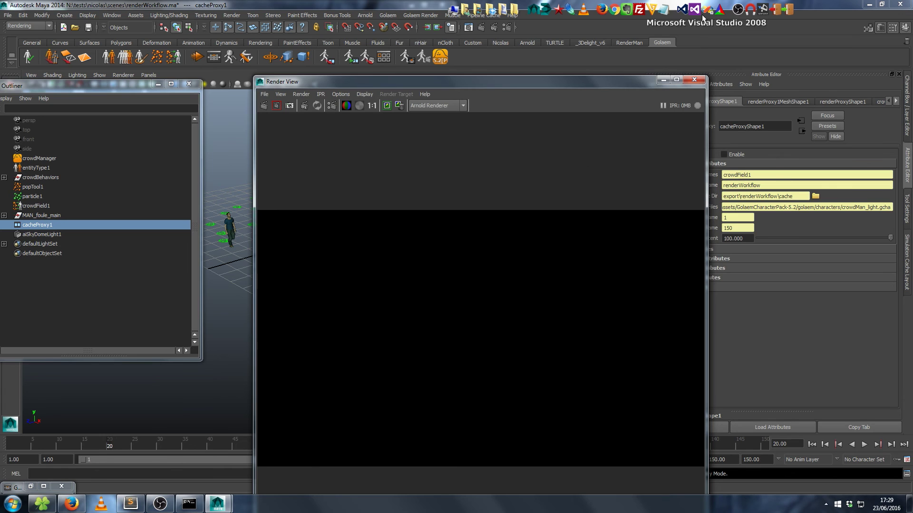
click(695, 80)
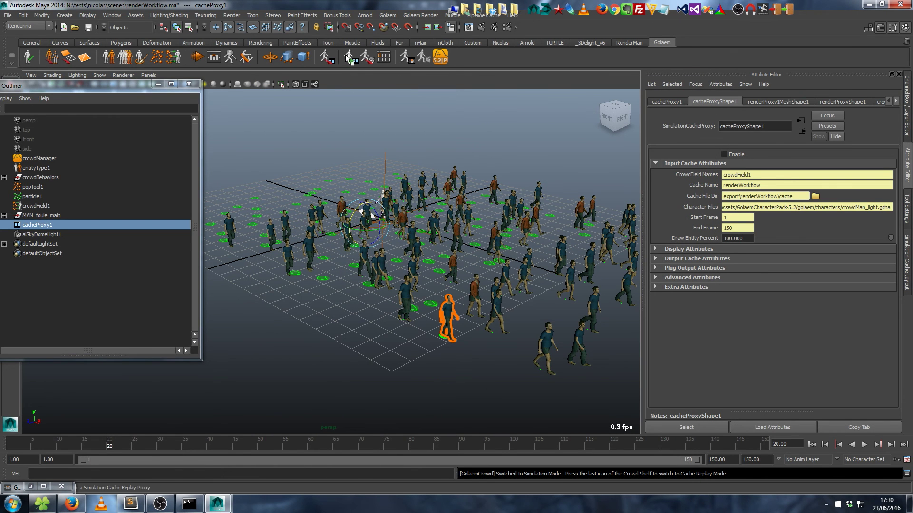
- Switch the crowd back to Cache Replay Mode, play the cached simulation and stop it at frame 79
click(408, 57)
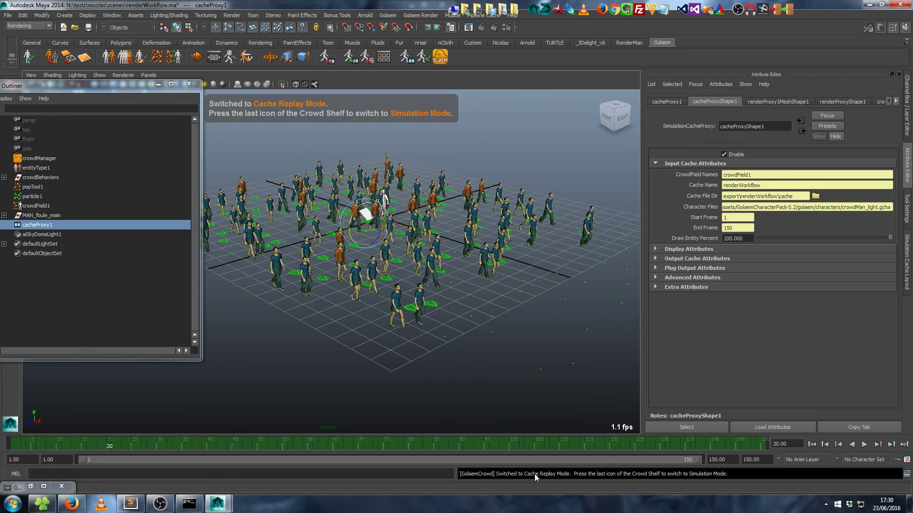
key(alt+v)
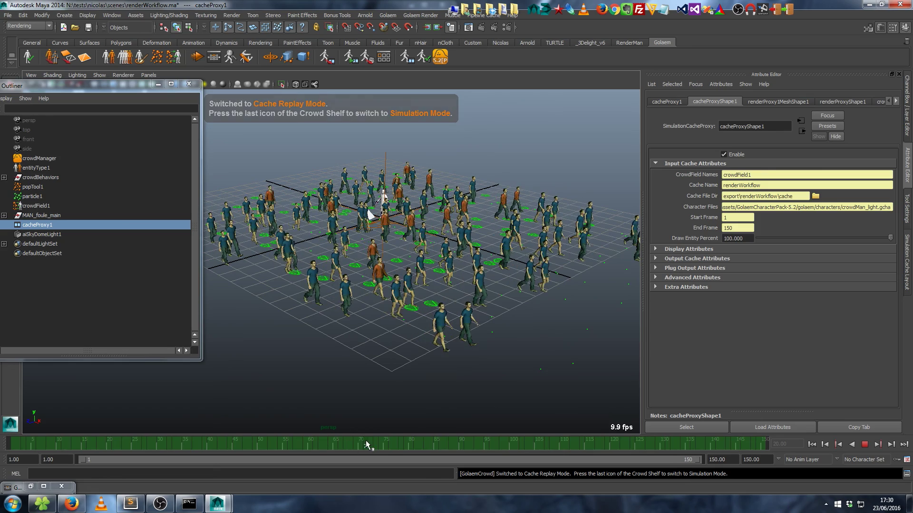
click(401, 443)
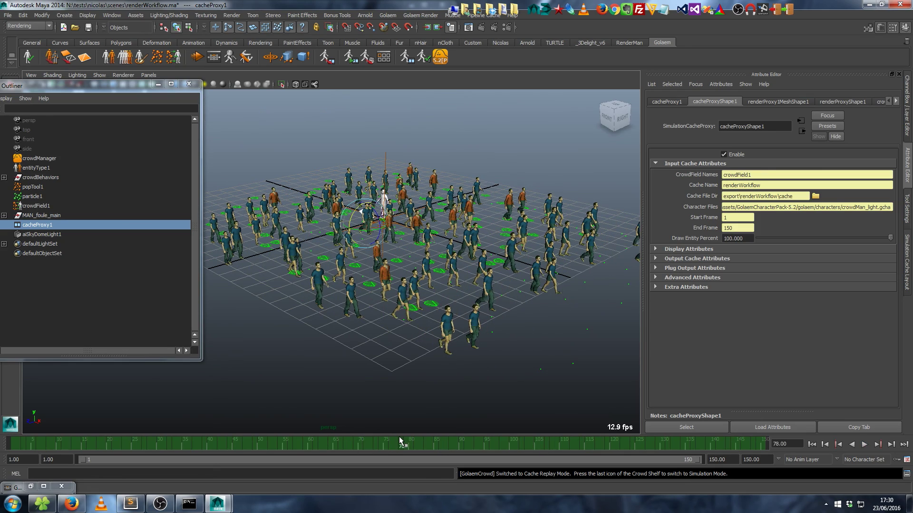
mouse_move(428, 430)
alt+mouse_down()
mouse_move(578, 430)
mouse_move(423, 423)
alt+mouse_up()
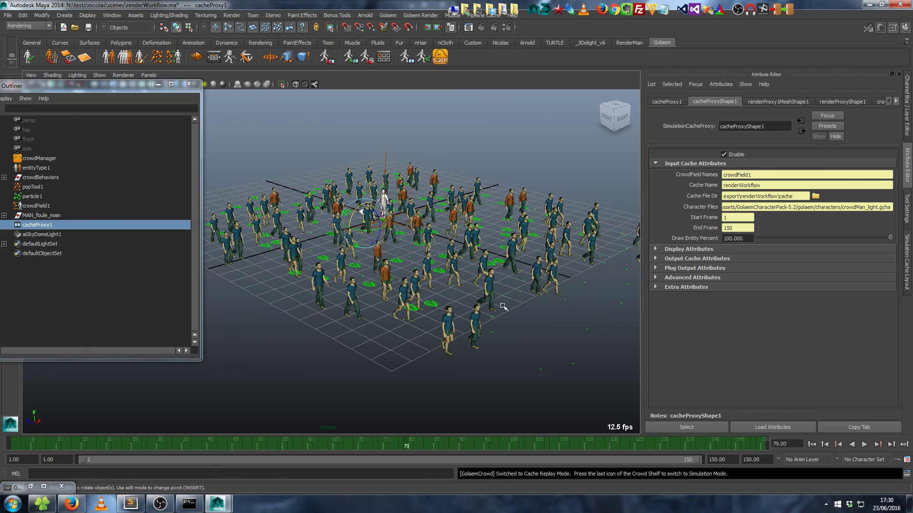
alt+drag(484, 320, 470, 326)
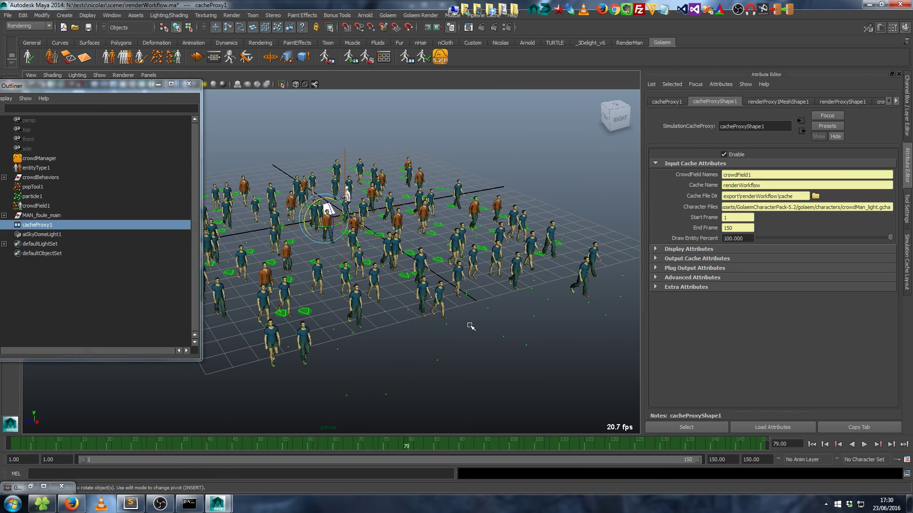